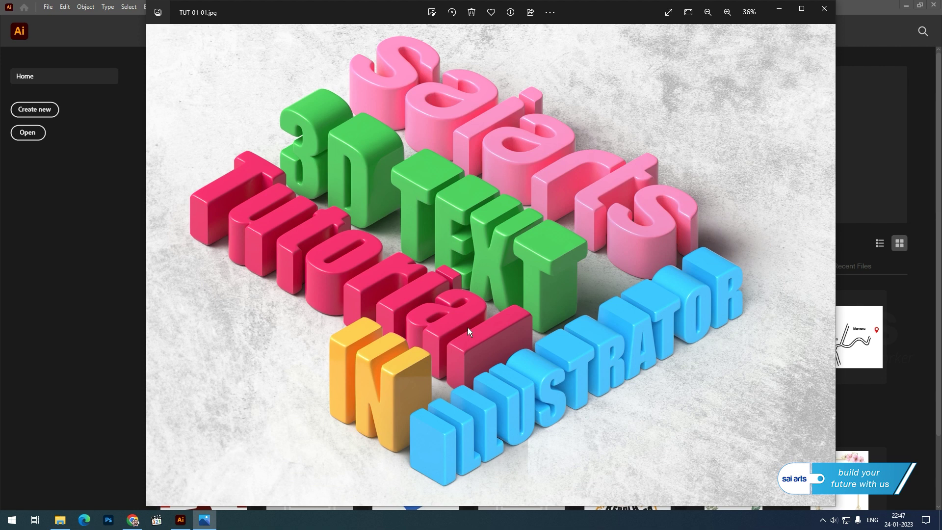
Step: Leave the reference image and start a new document from Illustrator's Home screen
{"action": "left_click", "coordinate": [91, 188]}
{"action": "left_click", "coordinate": [34, 110]}
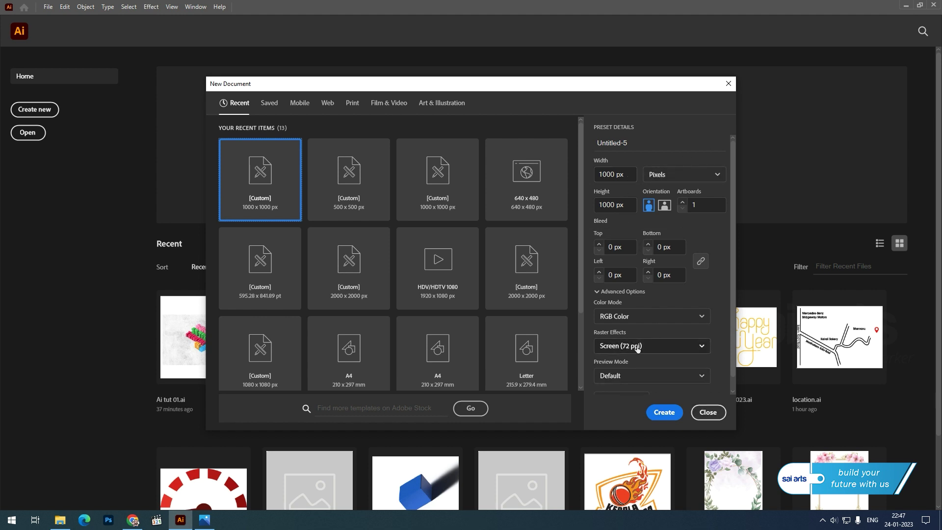
Step: Create the blank 1000 × 1000 px RGB document, Untitled-5
{"action": "left_click", "coordinate": [666, 413]}
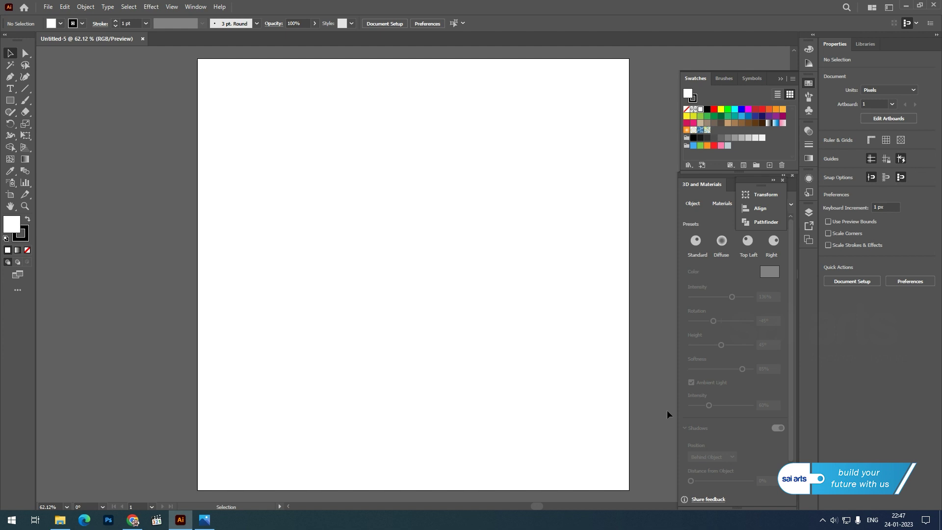
Step: Place the word 'Hello' as a text object on the artboard
{"action": "key", "text": "t"}
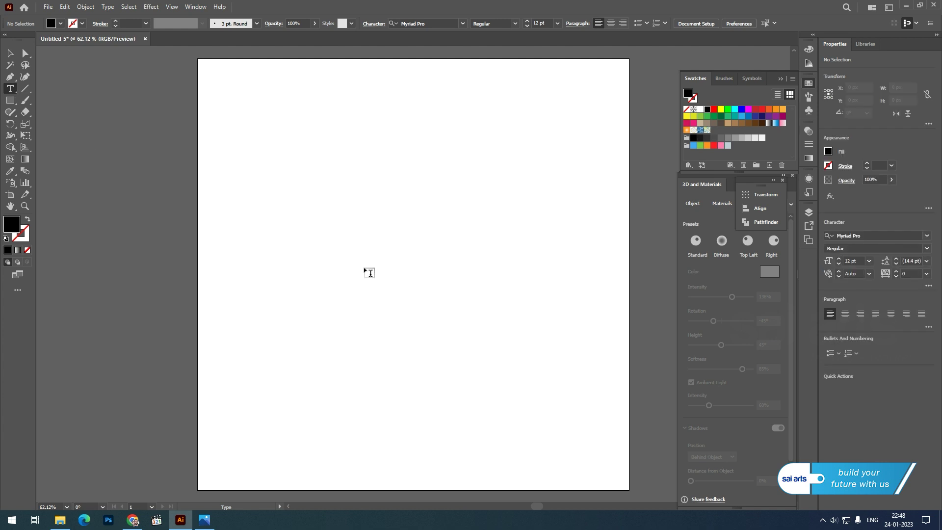
{"action": "left_click", "coordinate": [338, 266]}
{"action": "type", "text": "Hello"}
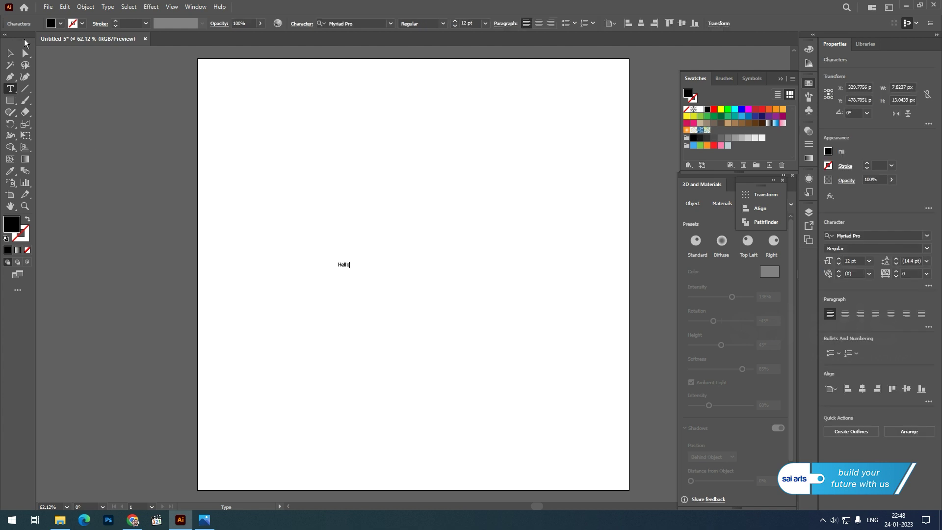
{"action": "key", "text": "Escape"}
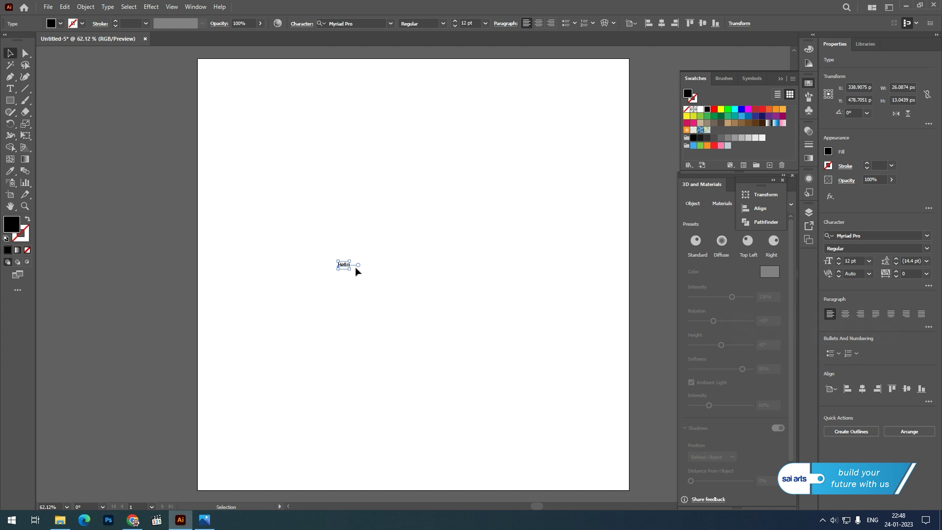
Step: Set Hello's font size to 100 pt and its font to Cooper Black
{"action": "left_click", "coordinate": [853, 261]}
{"action": "type", "text": "100"}
{"action": "key", "text": "Return"}
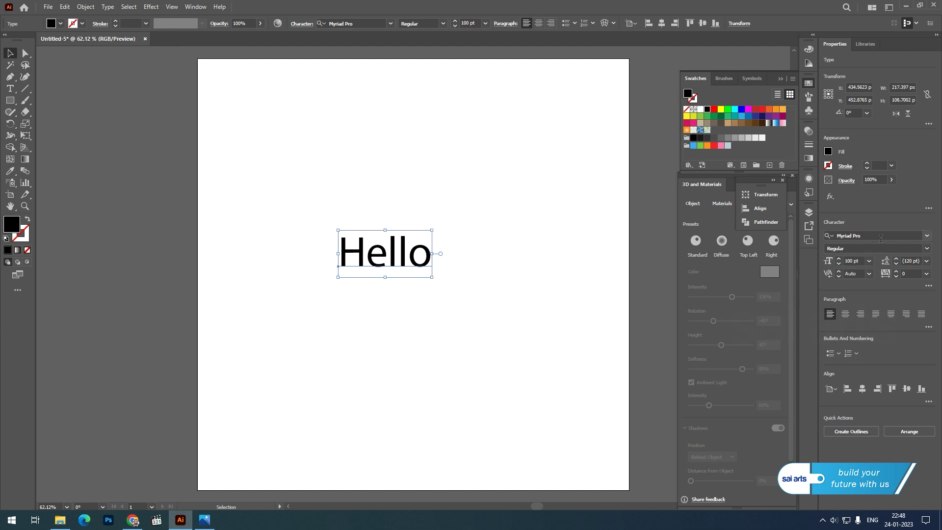
{"action": "left_click", "coordinate": [881, 236]}
{"action": "type", "text": "copp"}
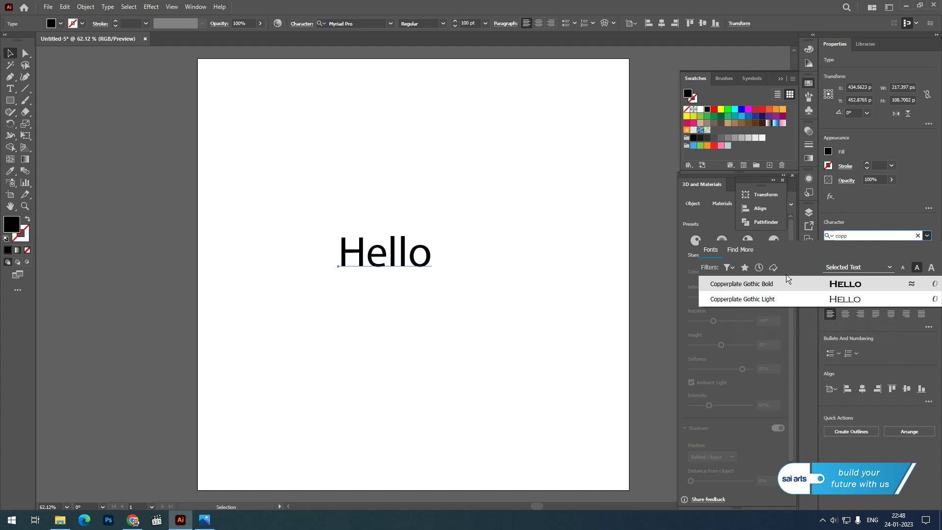
{"action": "key", "text": "BackSpace"}
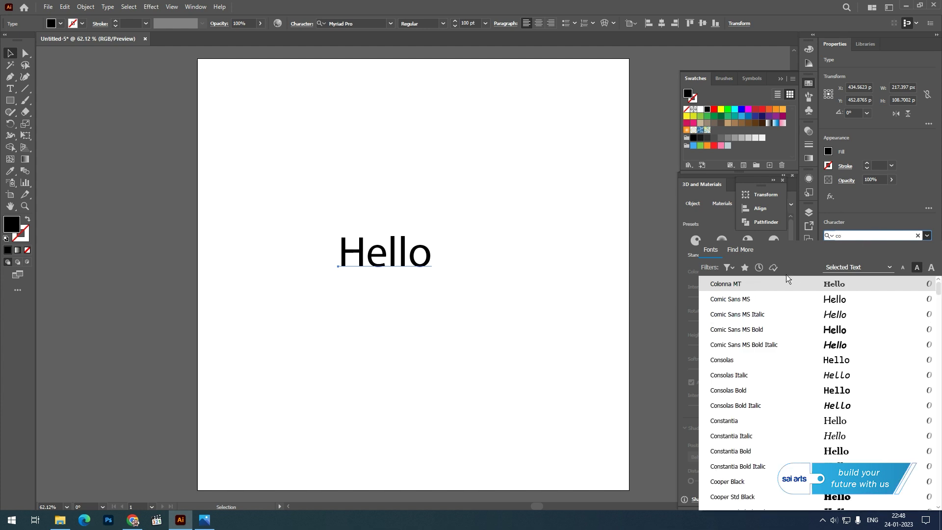
{"action": "type", "text": "o"}
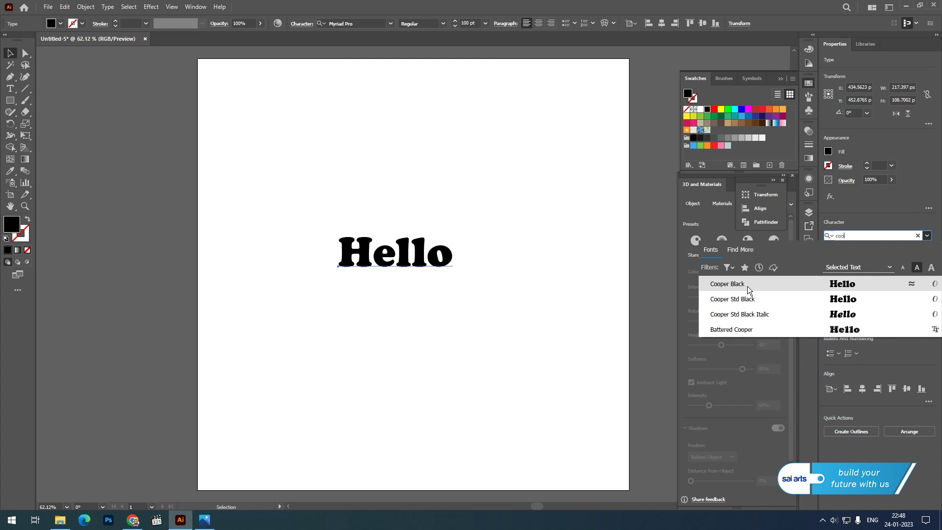
{"action": "left_click", "coordinate": [785, 282]}
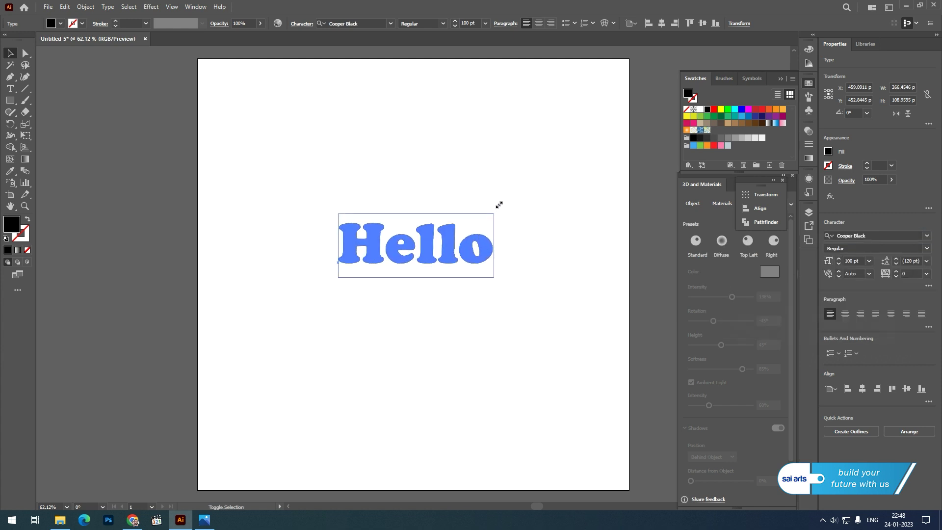
Step: Scale Hello up to about 211 pt and centre it horizontally and vertically on the artboard
{"action": "left_click_drag", "start_coordinate": [453, 232], "coordinate": [569, 185]}
{"action": "left_click_drag", "start_coordinate": [526, 212], "coordinate": [489, 240]}
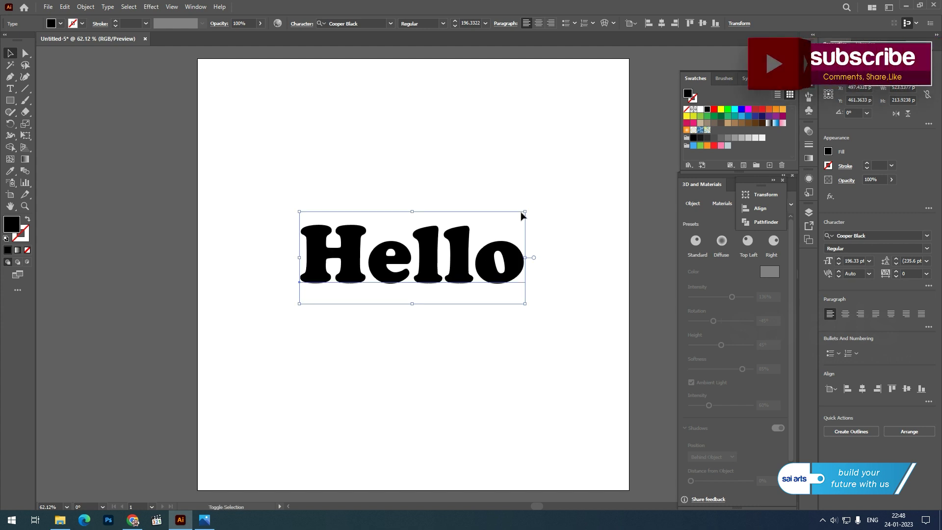
{"action": "left_click_drag", "start_coordinate": [522, 212], "coordinate": [543, 203]}
{"action": "left_click_drag", "start_coordinate": [487, 252], "coordinate": [479, 273]}
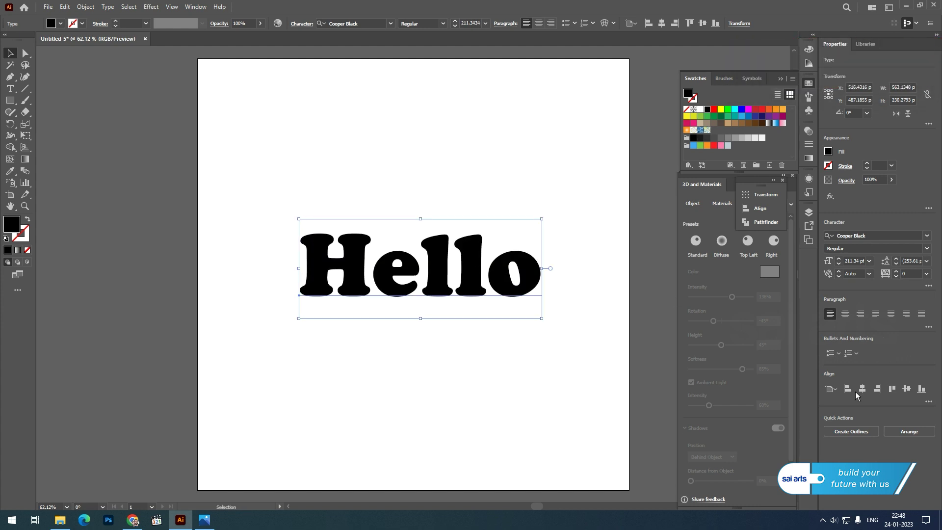
{"action": "left_click", "coordinate": [862, 389]}
{"action": "left_click", "coordinate": [908, 389]}
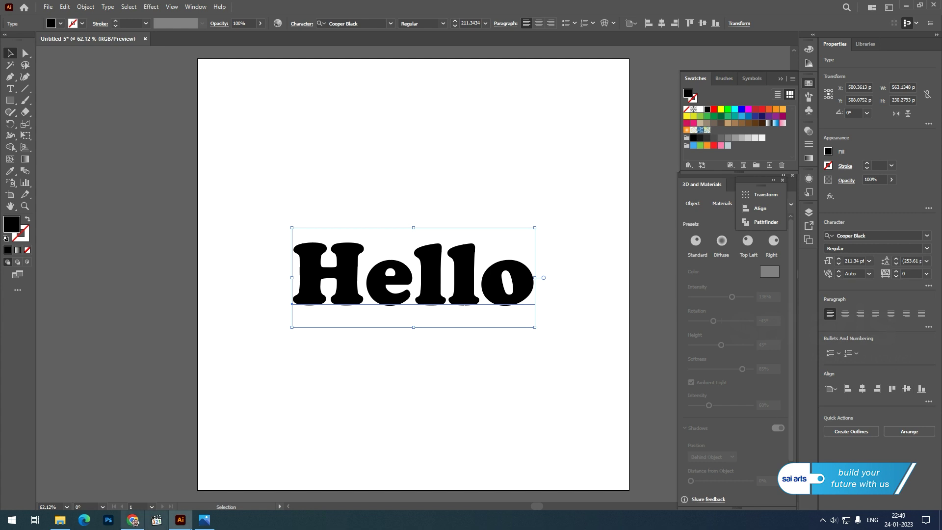
{"action": "left_click", "coordinate": [216, 526]}
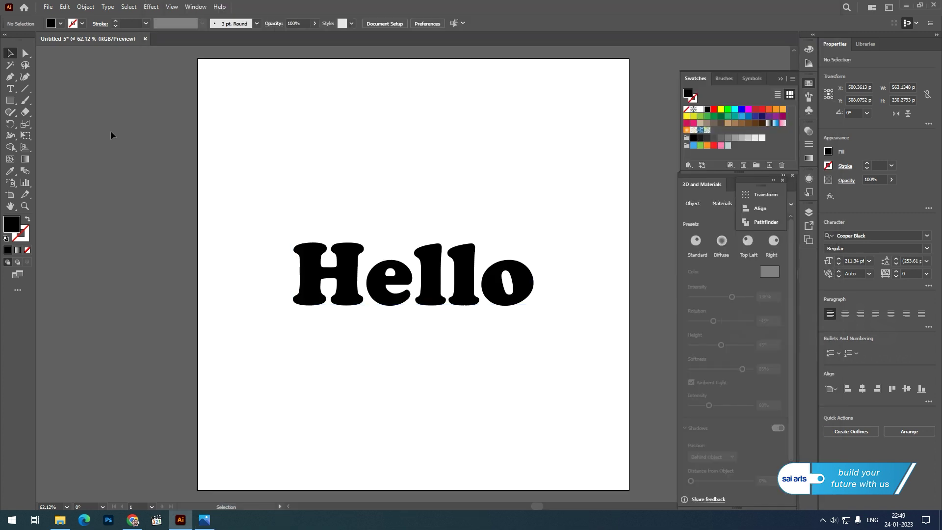
Step: Select Hello and reopen Window > 3D and Materials on its Object tab
{"action": "left_click", "coordinate": [90, 138]}
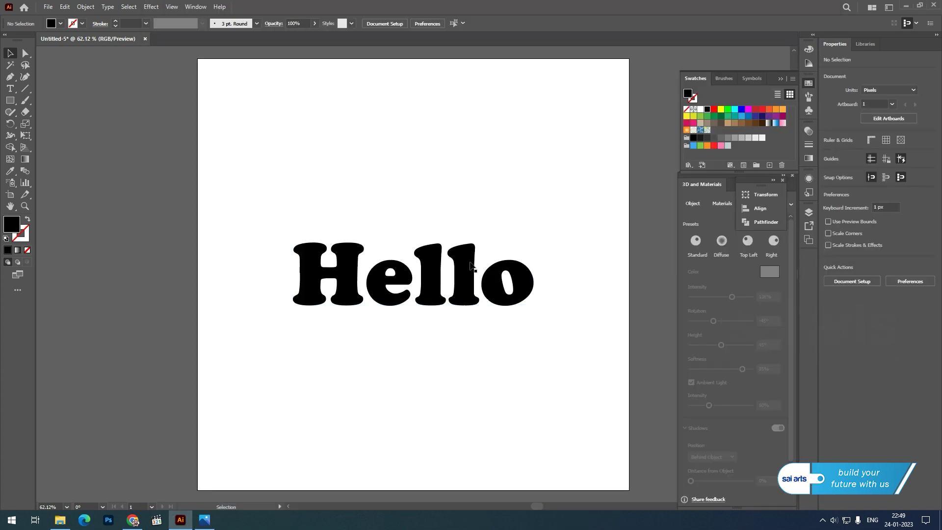
{"action": "left_click", "coordinate": [473, 265]}
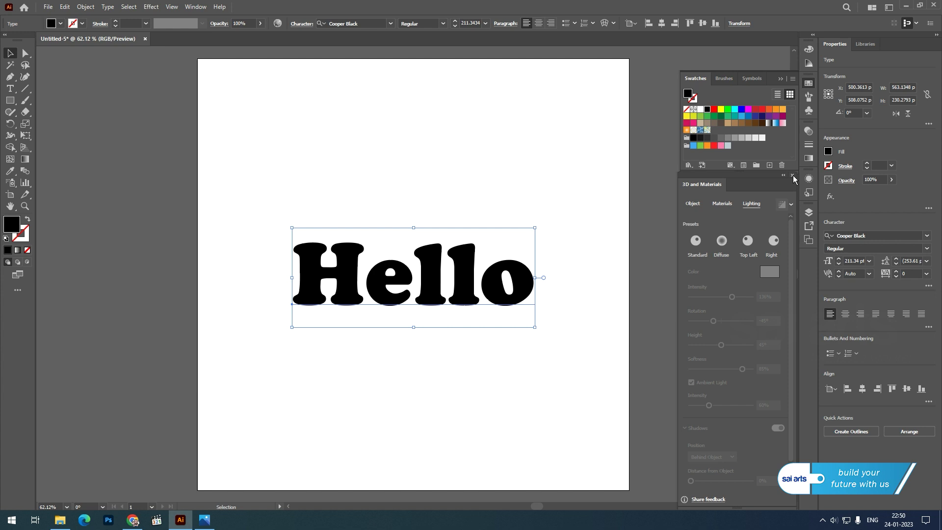
{"action": "left_click", "coordinate": [793, 176]}
{"action": "left_click", "coordinate": [205, 8]}
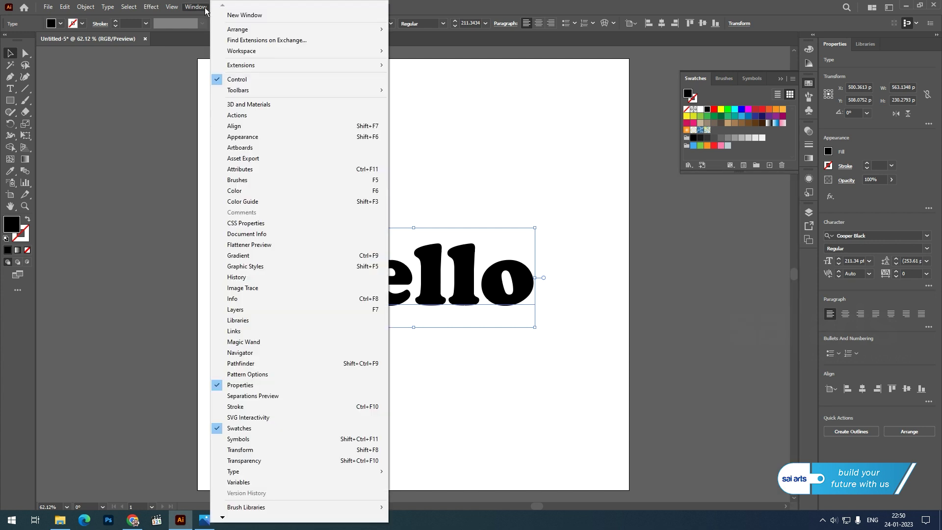
{"action": "left_click", "coordinate": [264, 106]}
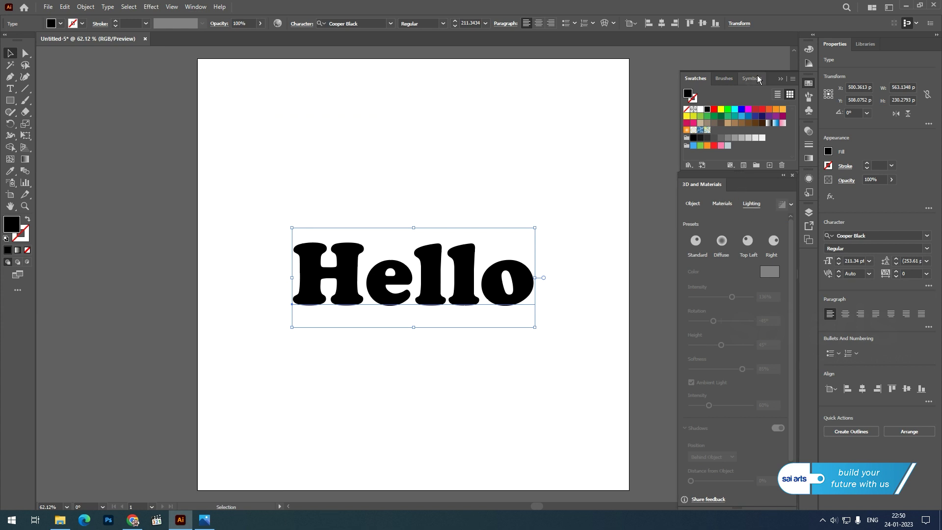
{"action": "left_click", "coordinate": [694, 204]}
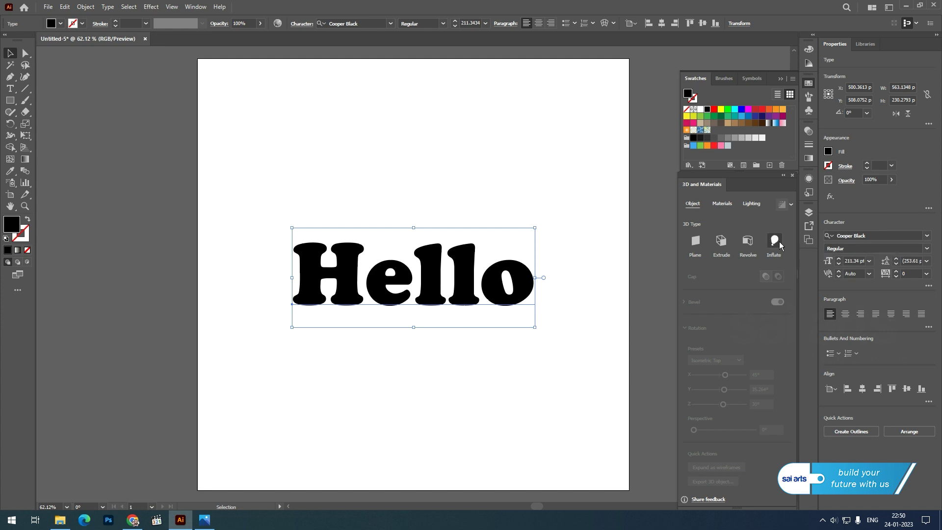
Step: Make Hello an inflated 3D object, rotate it to Isometric Top, and colour it pink
{"action": "left_click", "coordinate": [775, 241]}
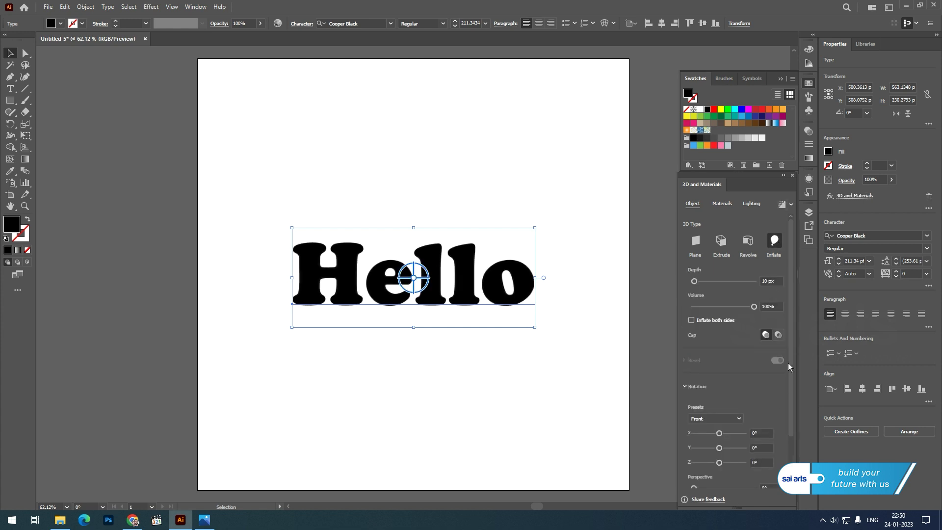
{"action": "scroll", "coordinate": [793, 401], "scroll_direction": "down", "scroll_amount": 2}
{"action": "left_click", "coordinate": [738, 362]}
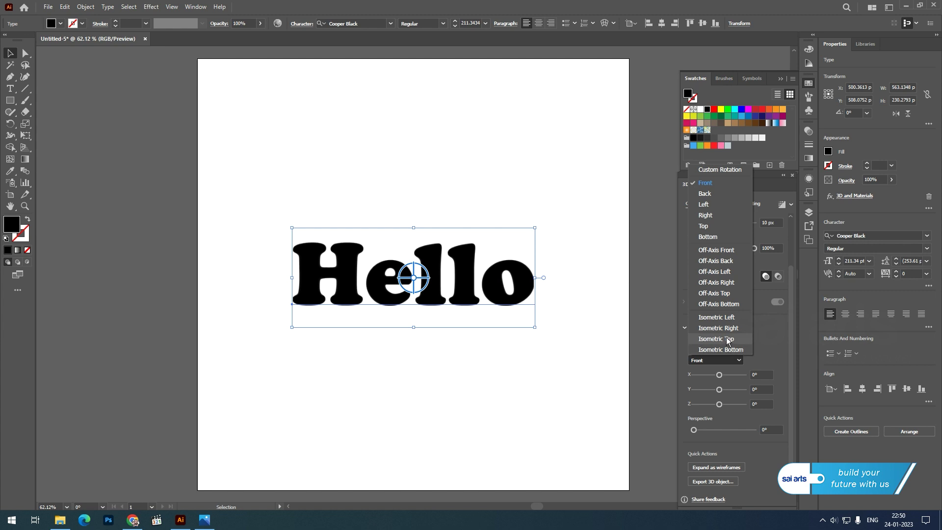
{"action": "left_click", "coordinate": [727, 339]}
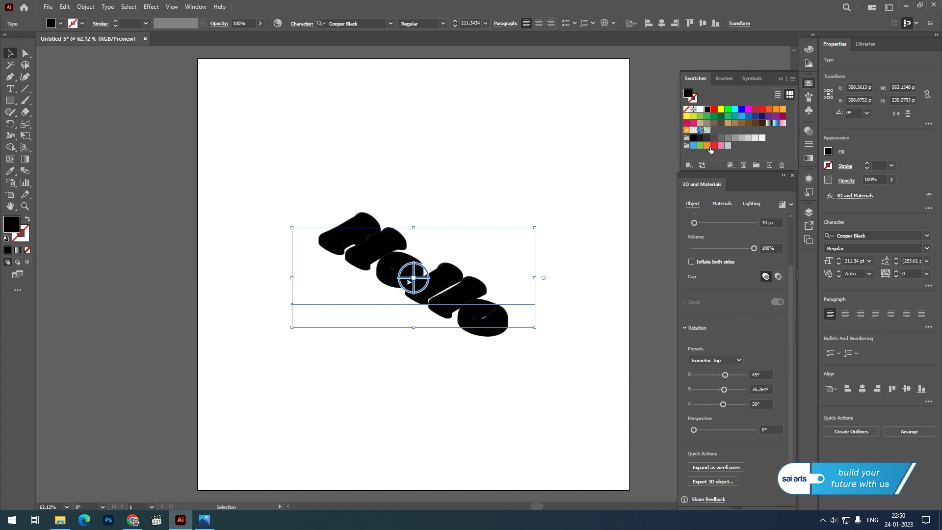
{"action": "left_click", "coordinate": [693, 146]}
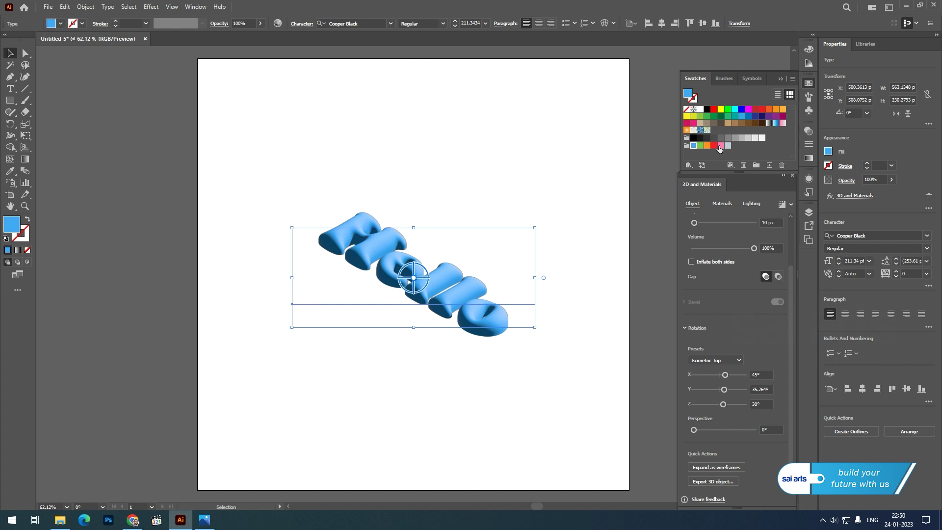
{"action": "left_click", "coordinate": [720, 146]}
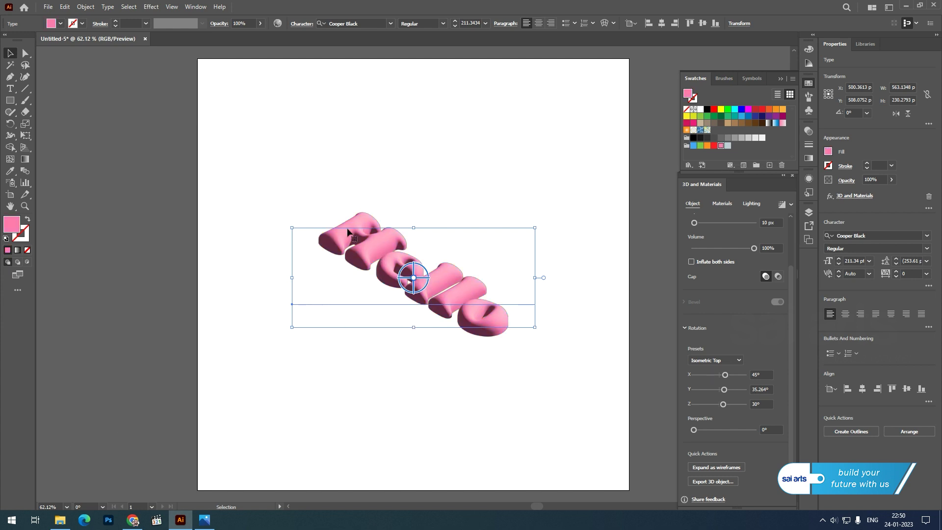
Step: Try the Isometric Left, Right and Bottom presets, then settle on Isometric Top
{"action": "left_click", "coordinate": [739, 360]}
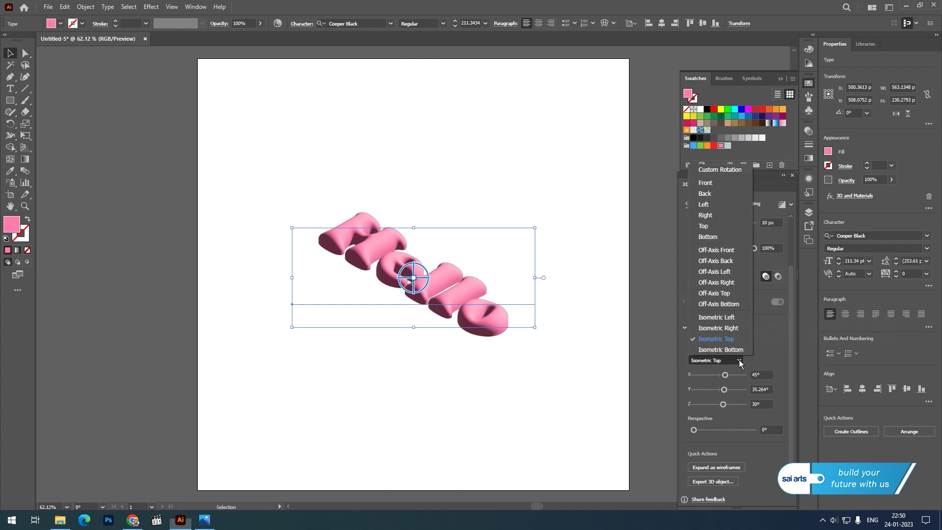
{"action": "left_click", "coordinate": [715, 317]}
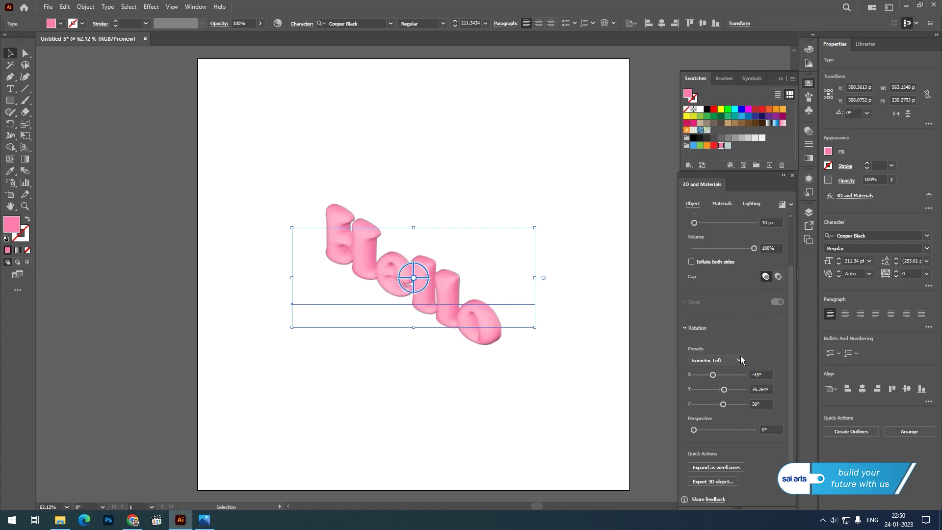
{"action": "left_click", "coordinate": [740, 360]}
{"action": "left_click", "coordinate": [721, 331]}
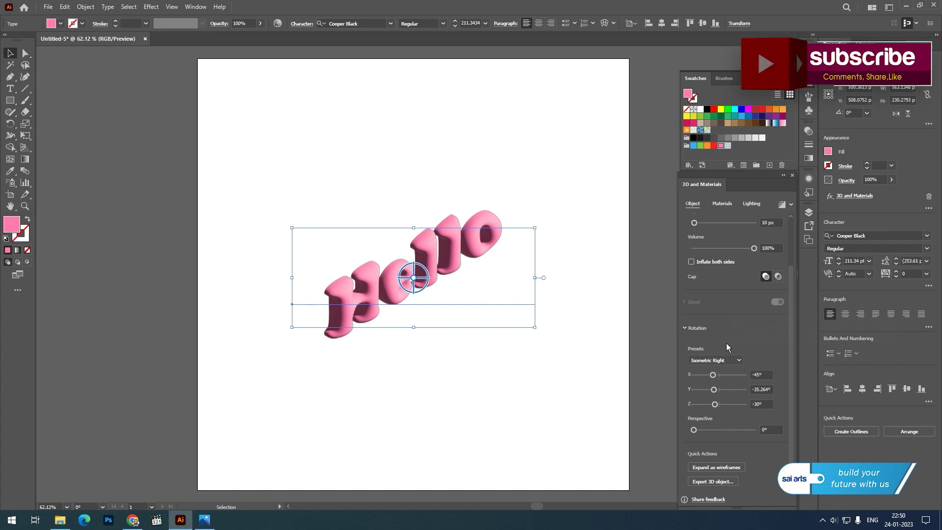
{"action": "left_click", "coordinate": [728, 361]}
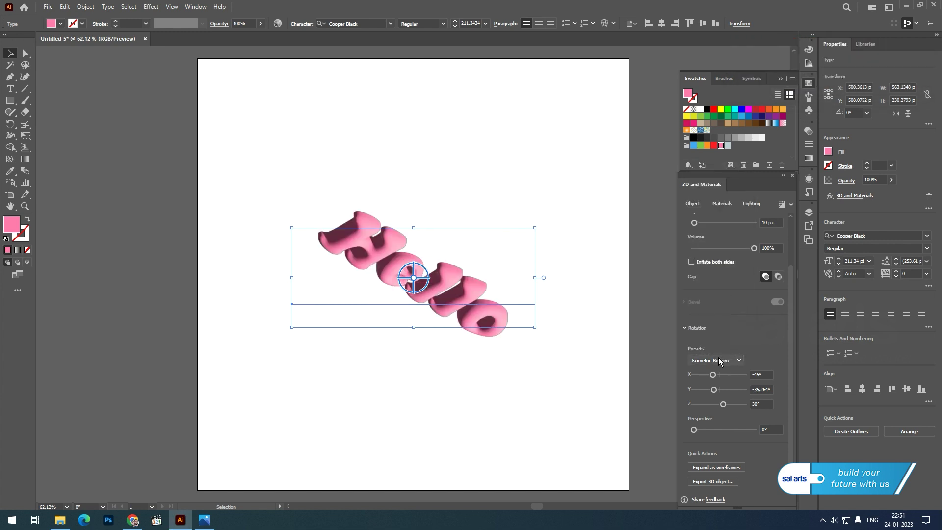
{"action": "left_click", "coordinate": [717, 361]}
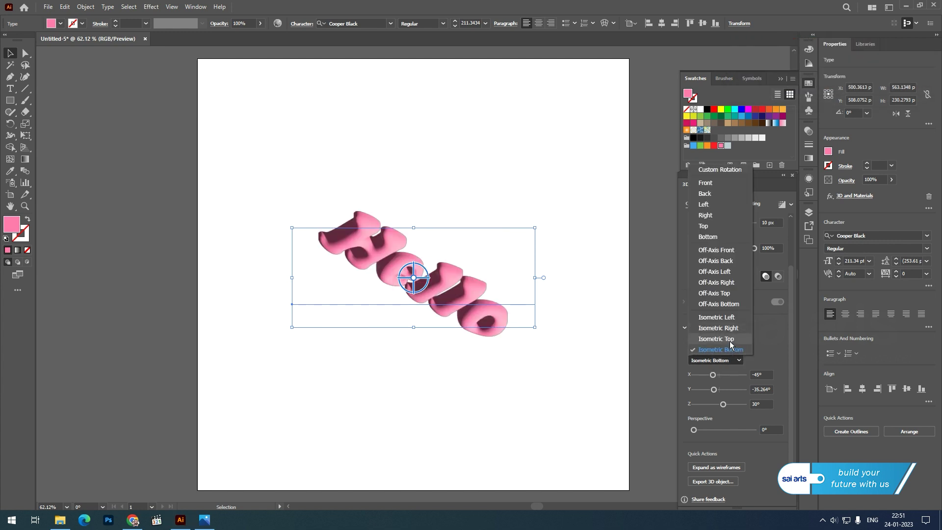
{"action": "left_click", "coordinate": [728, 342]}
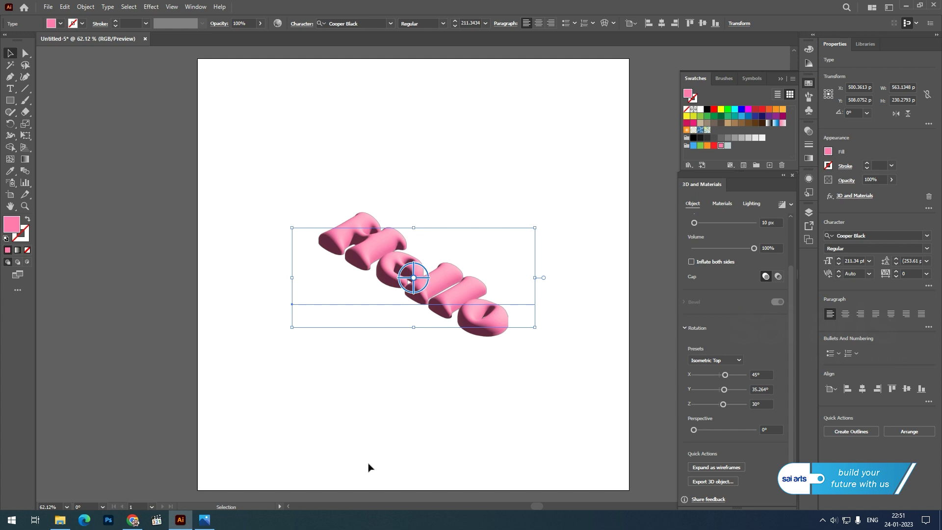
Step: Preview the Gold Leaf Fold material, revert to Default, and set Roughness to 0
{"action": "left_click", "coordinate": [722, 205]}
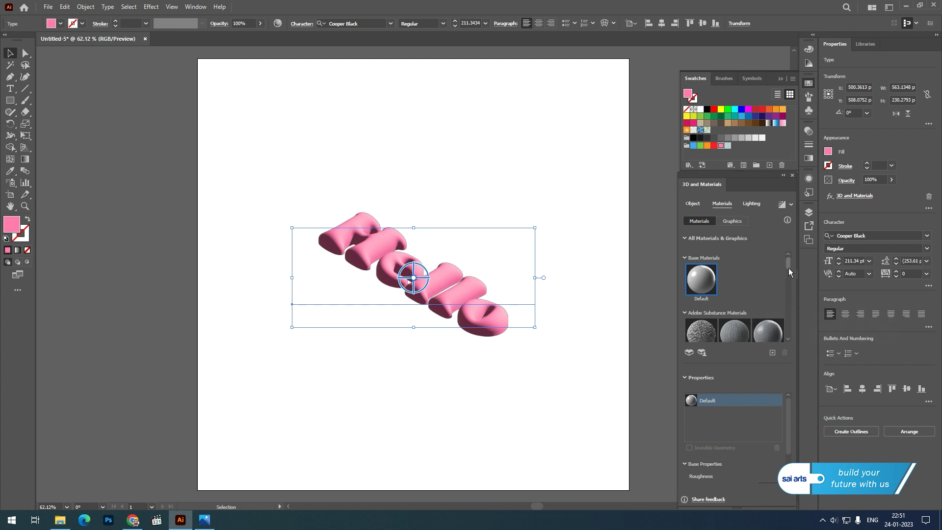
{"action": "left_click_drag", "start_coordinate": [788, 264], "coordinate": [788, 269]}
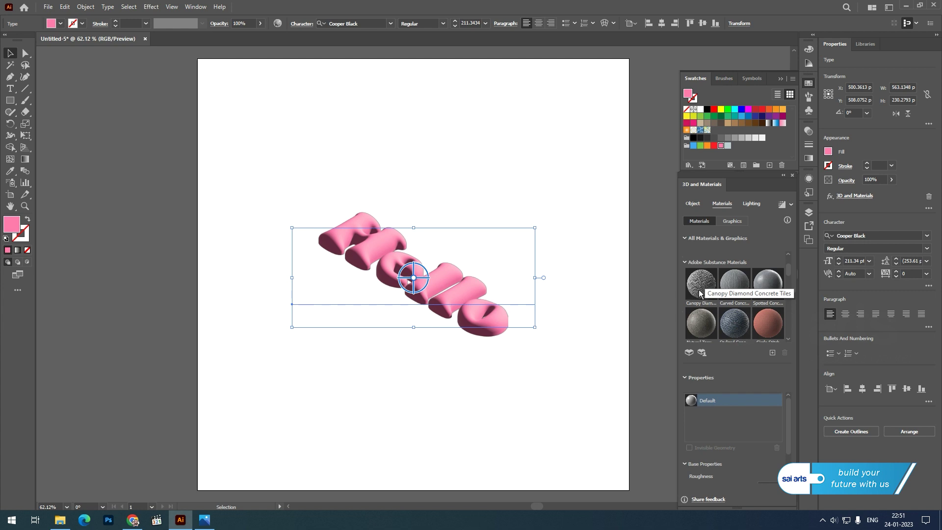
{"action": "left_click_drag", "start_coordinate": [788, 271], "coordinate": [793, 301]}
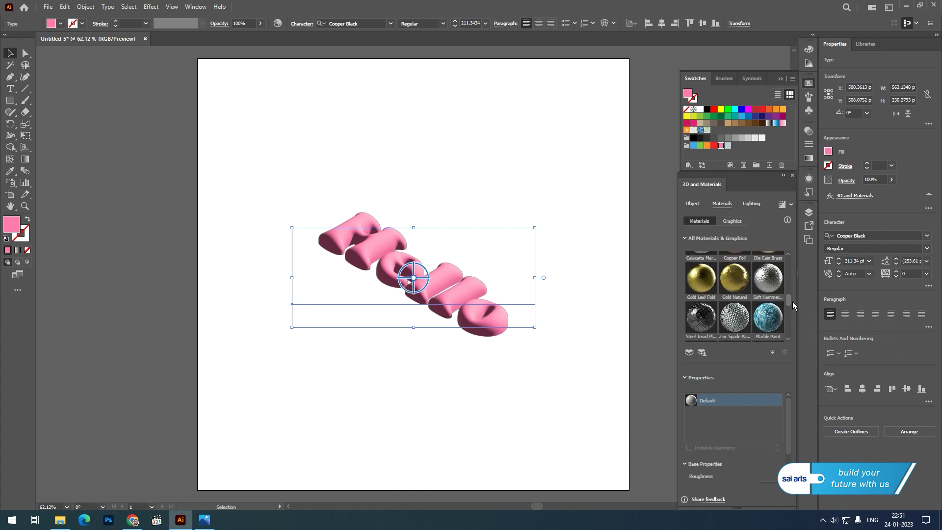
{"action": "left_click_drag", "start_coordinate": [695, 287], "coordinate": [424, 276]}
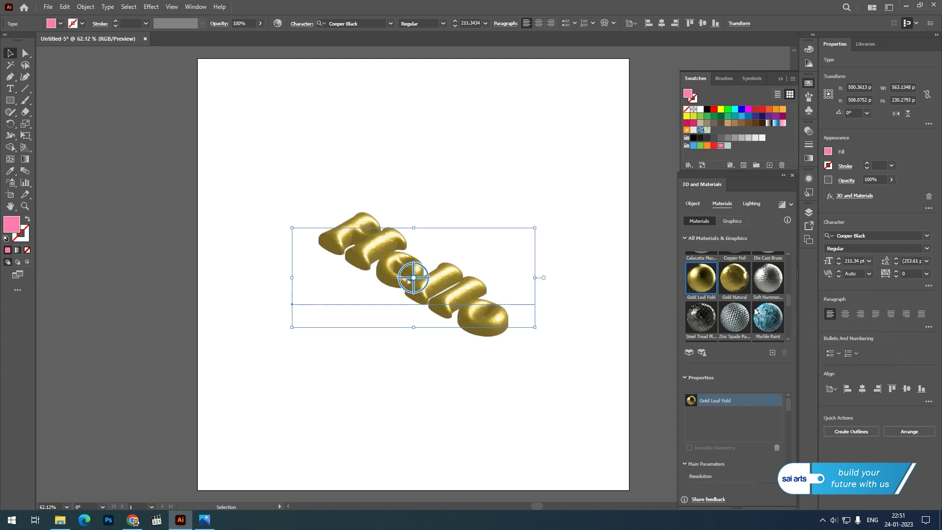
{"action": "mouse_move", "coordinate": [789, 299]}
{"action": "left_mouse_down"}
{"action": "mouse_move", "coordinate": [790, 260]}
{"action": "mouse_move", "coordinate": [791, 330]}
{"action": "left_mouse_up"}
{"action": "left_click", "coordinate": [691, 276]}
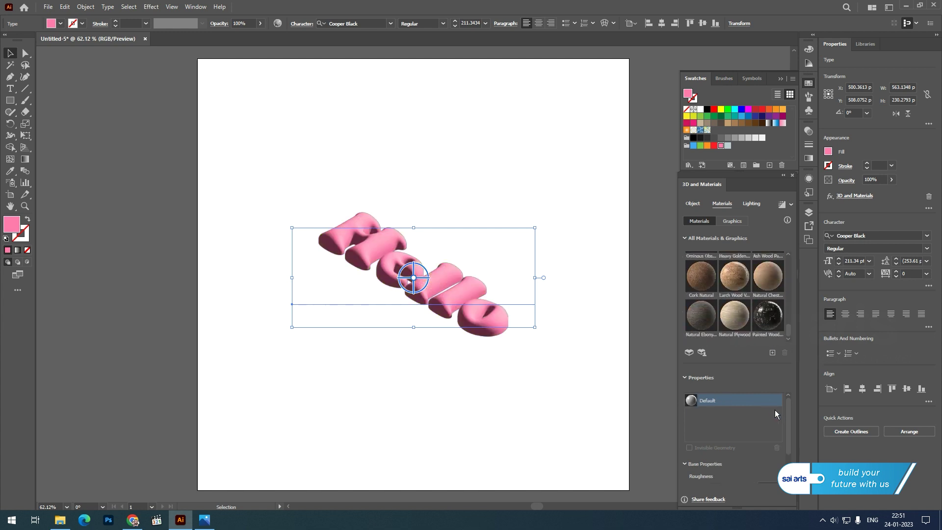
{"action": "left_click_drag", "start_coordinate": [788, 412], "coordinate": [790, 434]}
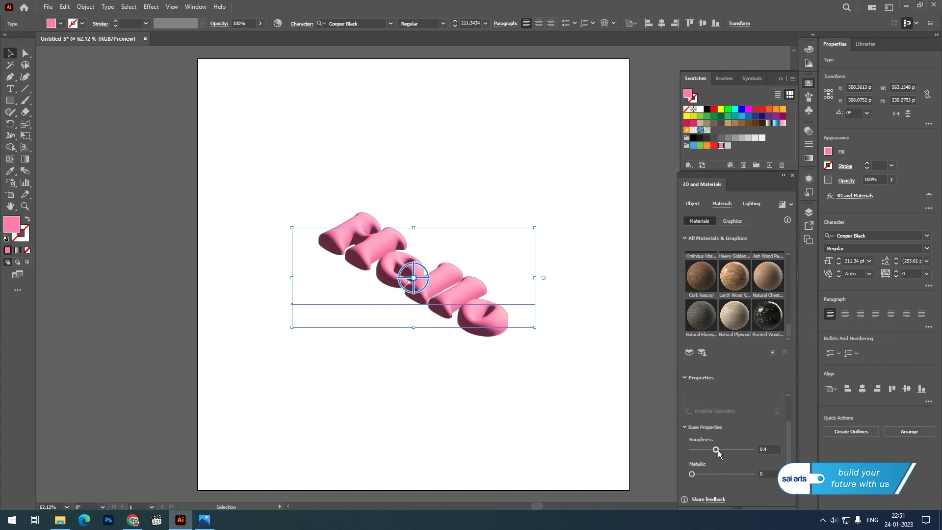
{"action": "left_click_drag", "start_coordinate": [717, 449], "coordinate": [670, 453]}
Step: Turn on shadows for the 3D Hello with shadow bounds at 400%
{"action": "left_click", "coordinate": [750, 204]}
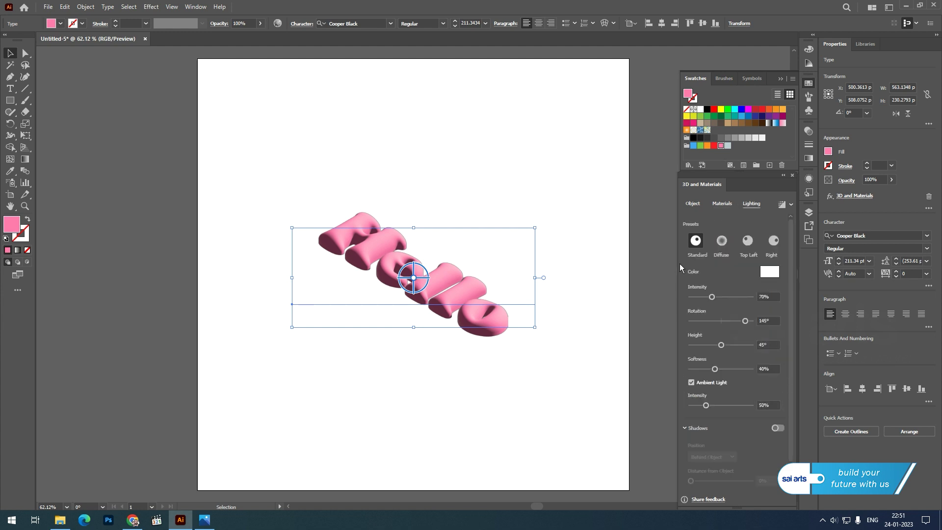
{"action": "left_click", "coordinate": [781, 428]}
{"action": "scroll", "coordinate": [790, 394], "scroll_direction": "down", "scroll_amount": 1}
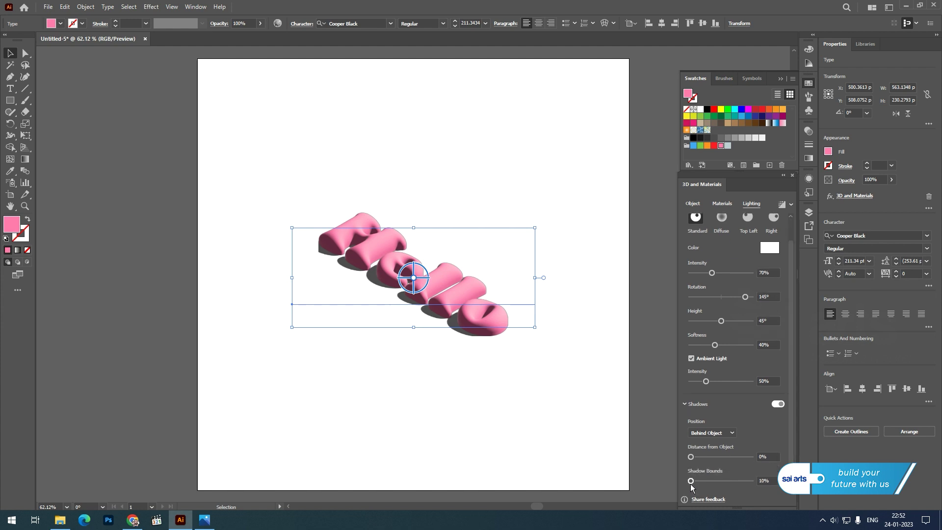
{"action": "left_click_drag", "start_coordinate": [691, 483], "coordinate": [751, 481]}
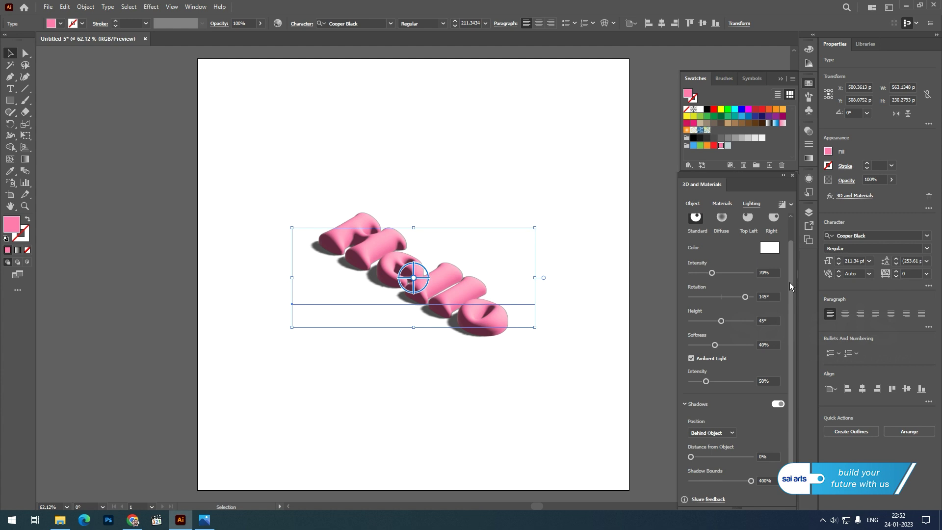
{"action": "left_click_drag", "start_coordinate": [792, 258], "coordinate": [793, 238]}
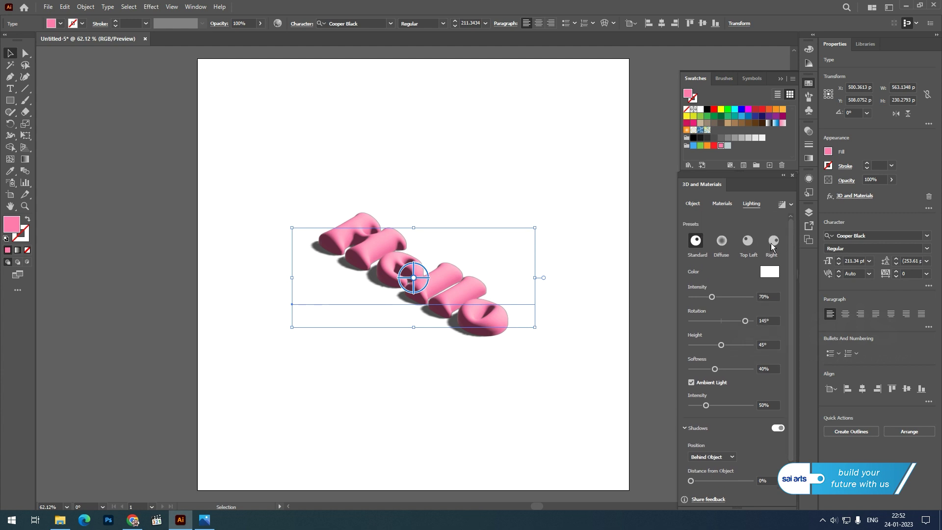
{"action": "left_click", "coordinate": [691, 203]}
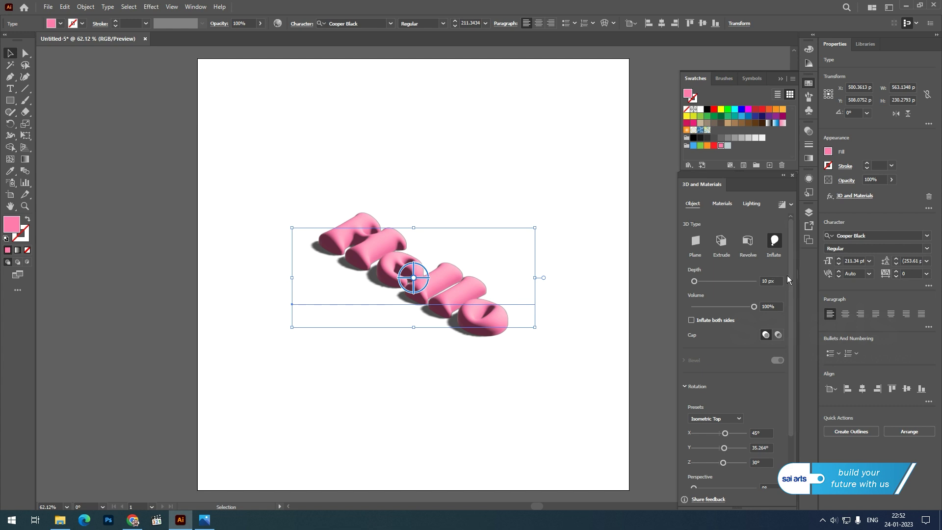
Step: Set Hello's depth to 60 px, volume to 36%, and inflate both sides
{"action": "left_click", "coordinate": [776, 281]}
{"action": "type", "text": "60"}
{"action": "key", "text": "Return"}
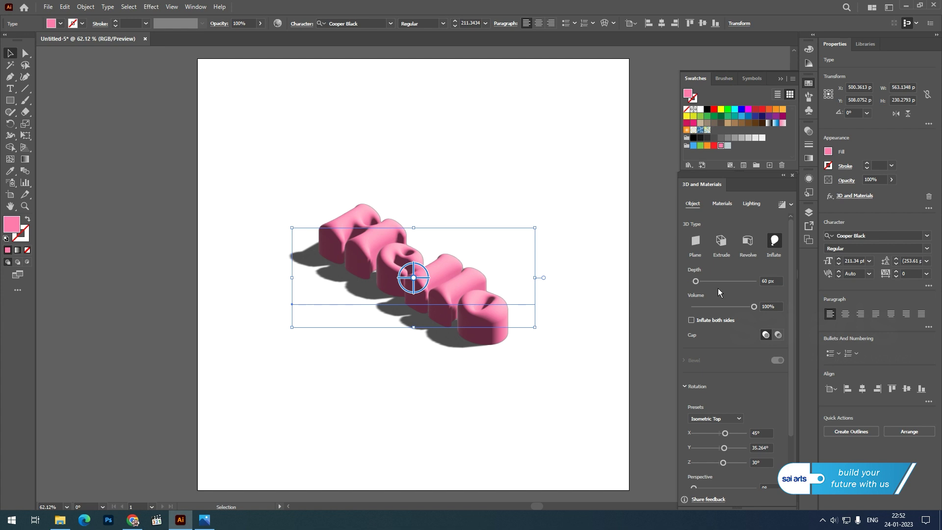
{"action": "left_click", "coordinate": [771, 306]}
{"action": "type", "text": "36"}
{"action": "key", "text": "Return"}
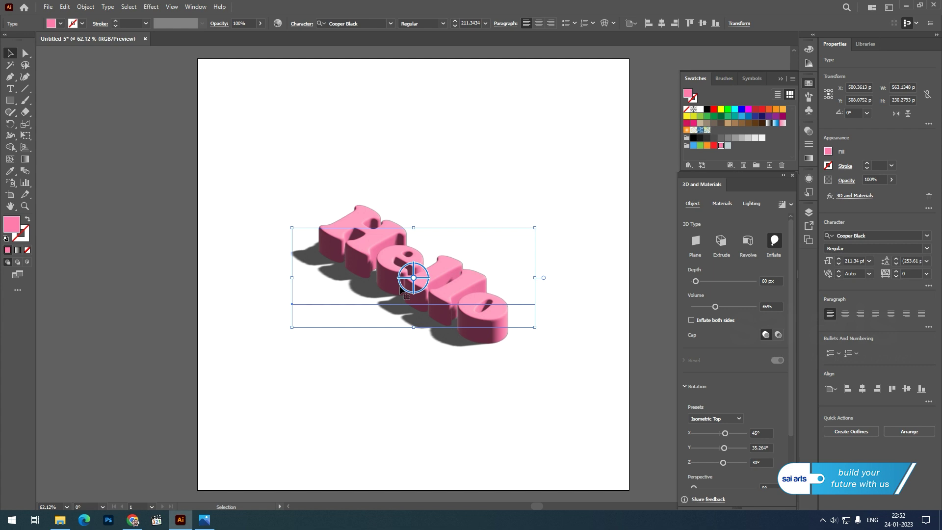
{"action": "left_click", "coordinate": [691, 321]}
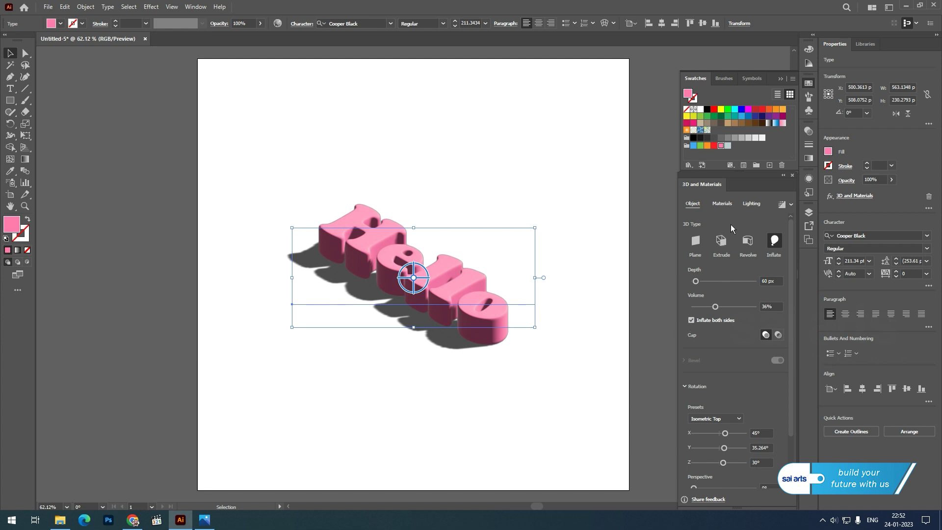
Step: Light Hello at 130% intensity, -45° rotation, 85% softness and 60% ambient intensity
{"action": "left_click", "coordinate": [752, 204]}
{"action": "left_click", "coordinate": [769, 296]}
{"action": "type", "text": "4"}
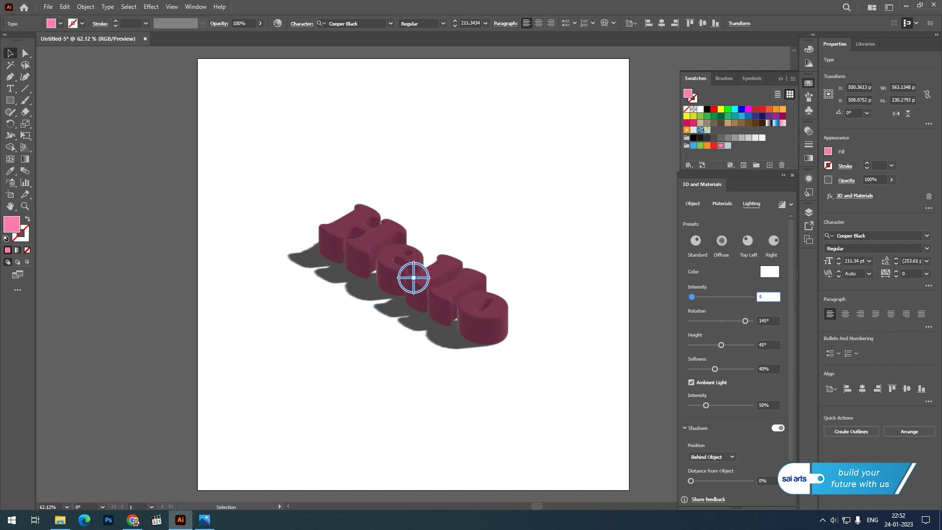
{"action": "type", "text": "0"}
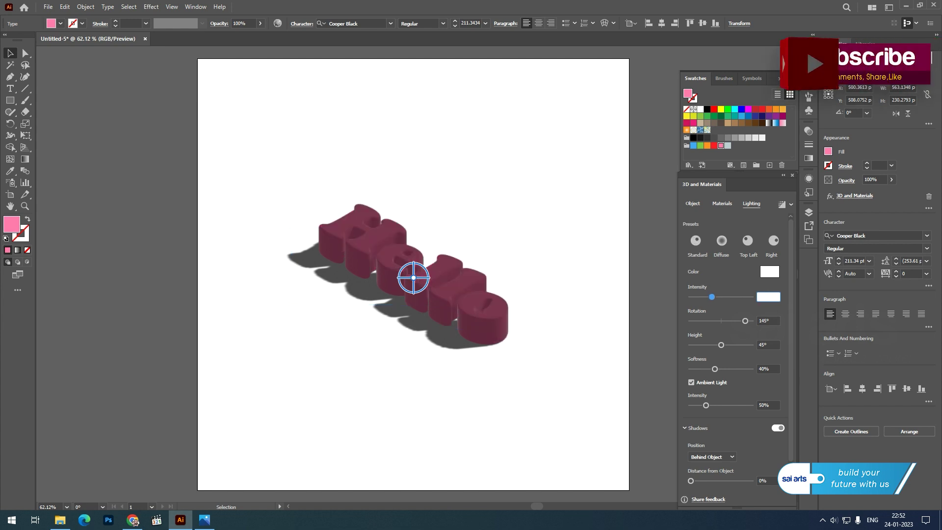
{"action": "type", "text": "130"}
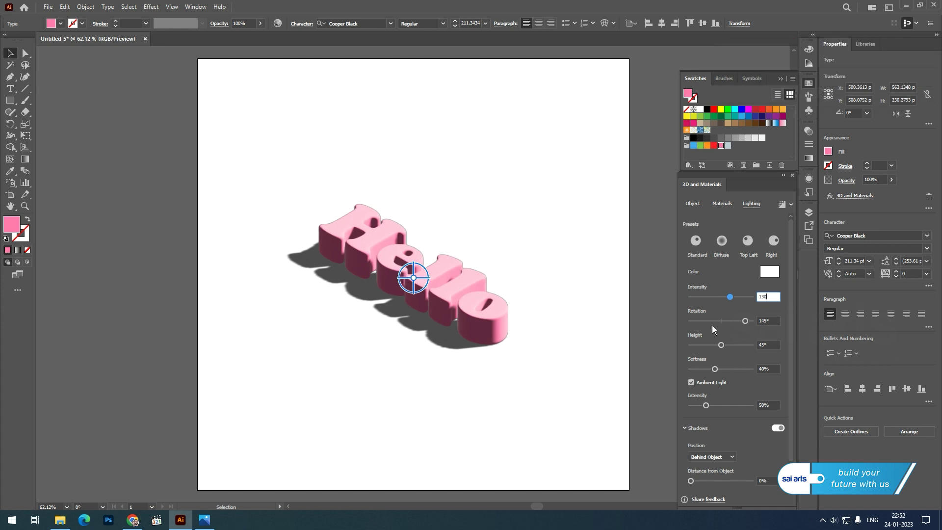
{"action": "left_click", "coordinate": [773, 317]}
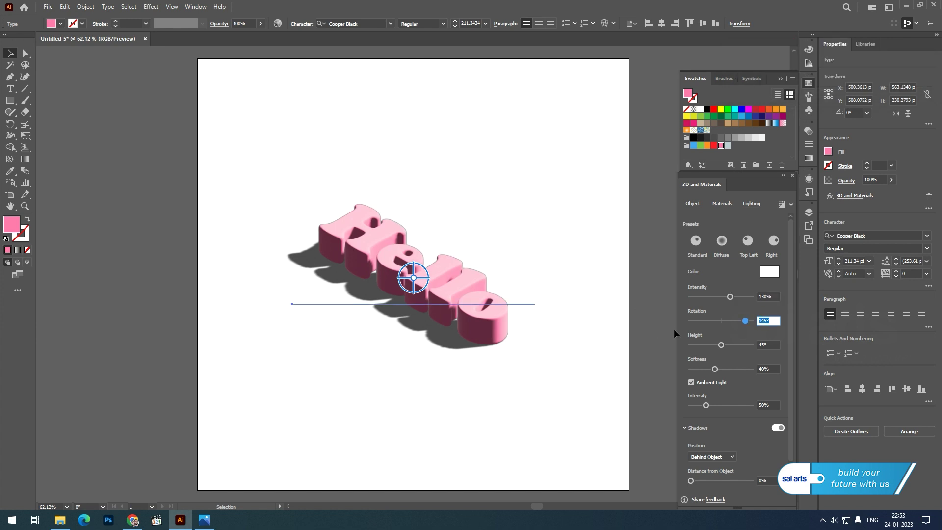
{"action": "type", "text": "-45"}
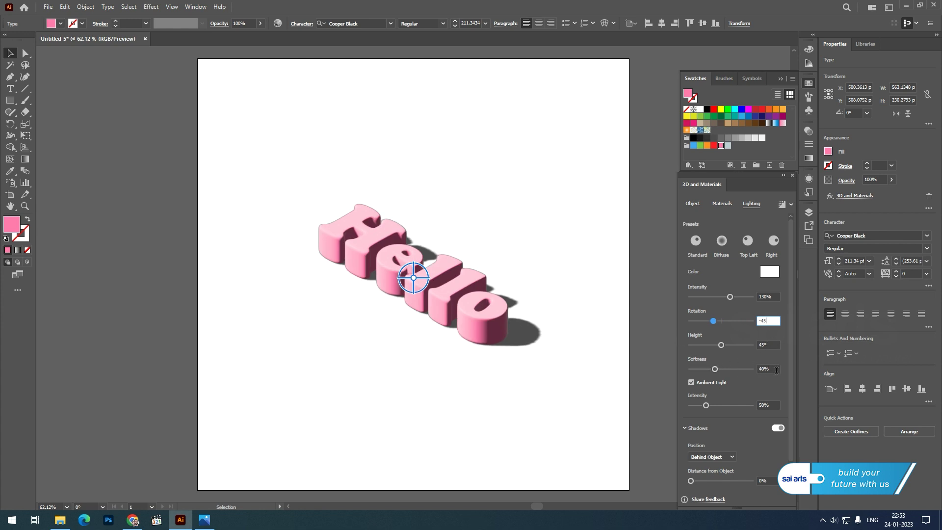
{"action": "left_click", "coordinate": [716, 370]}
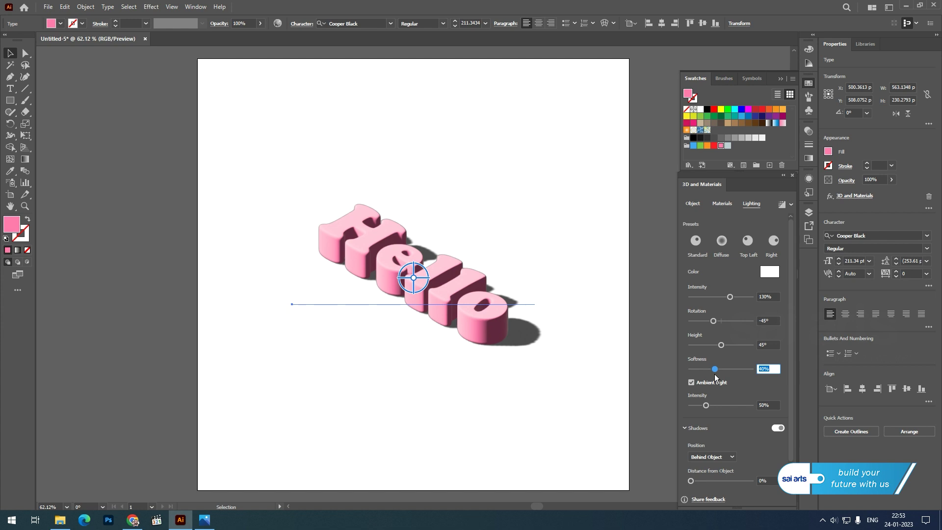
{"action": "type", "text": "85"}
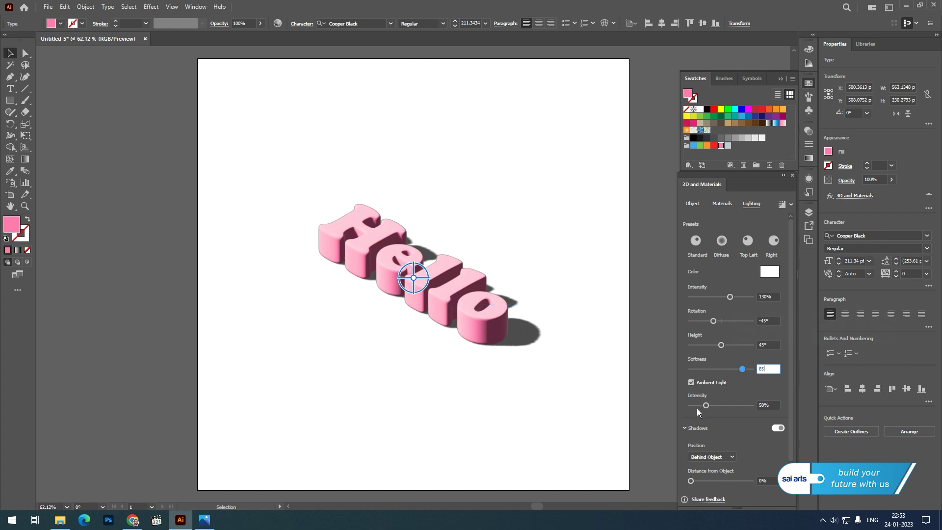
{"action": "key", "text": "Tab"}
{"action": "type", "text": "60"}
{"action": "left_click", "coordinate": [735, 428]}
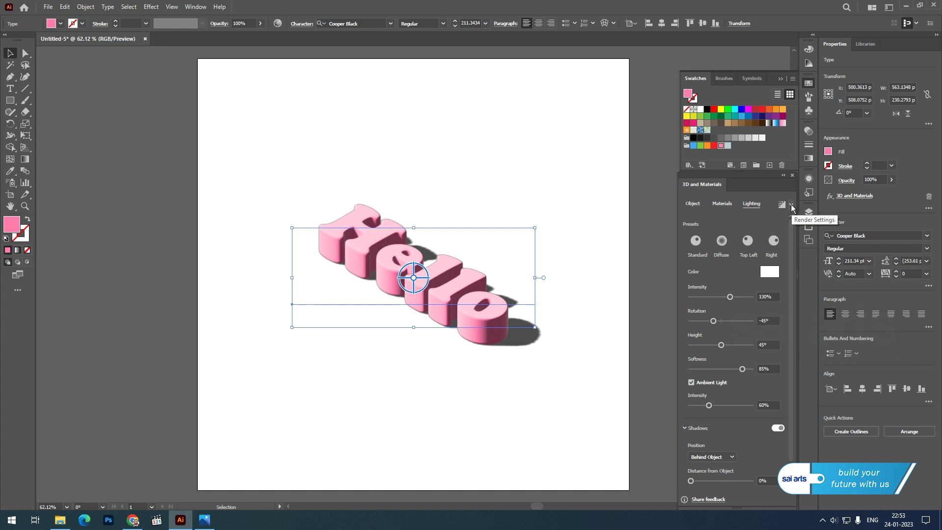
Step: Keep raster effects at Screen (72 ppi) and render Hello with low-quality ray tracing
{"action": "left_click", "coordinate": [791, 207]}
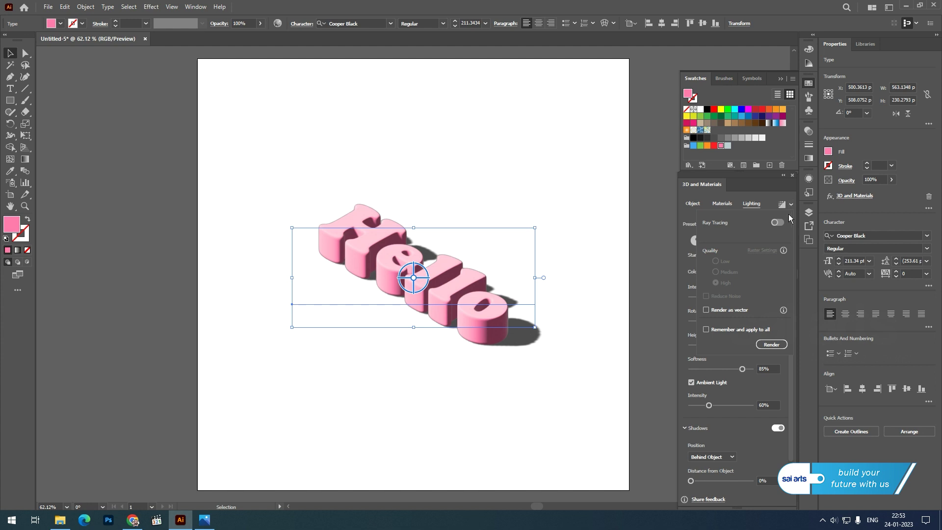
{"action": "left_click", "coordinate": [777, 223]}
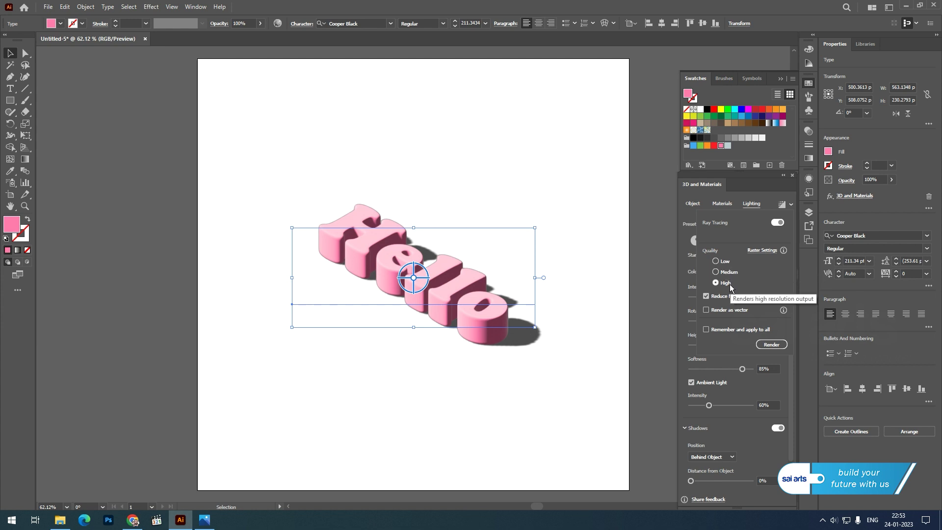
{"action": "left_click", "coordinate": [764, 251]}
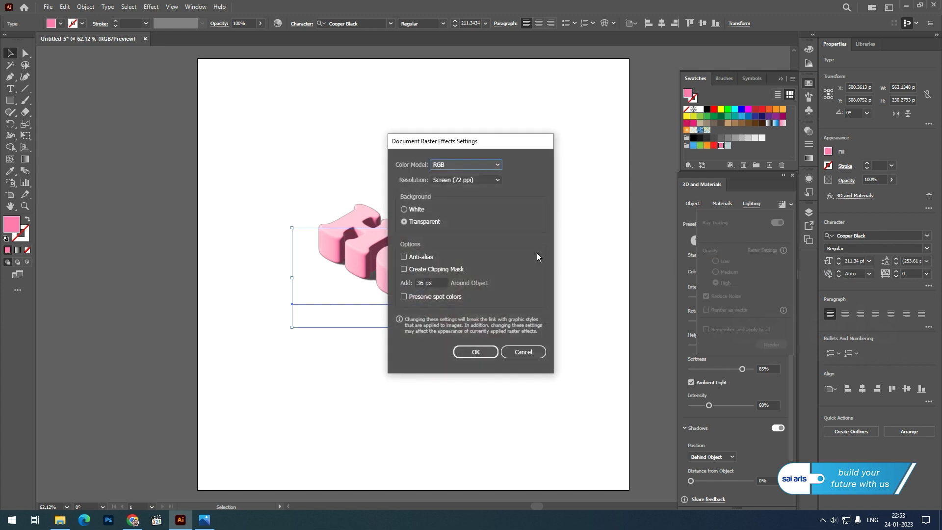
{"action": "left_click", "coordinate": [484, 180]}
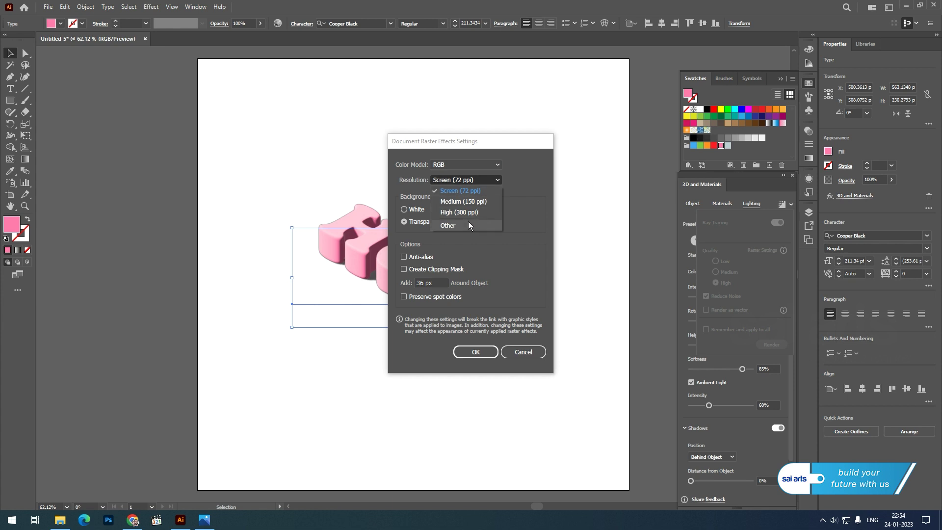
{"action": "left_click", "coordinate": [513, 207]}
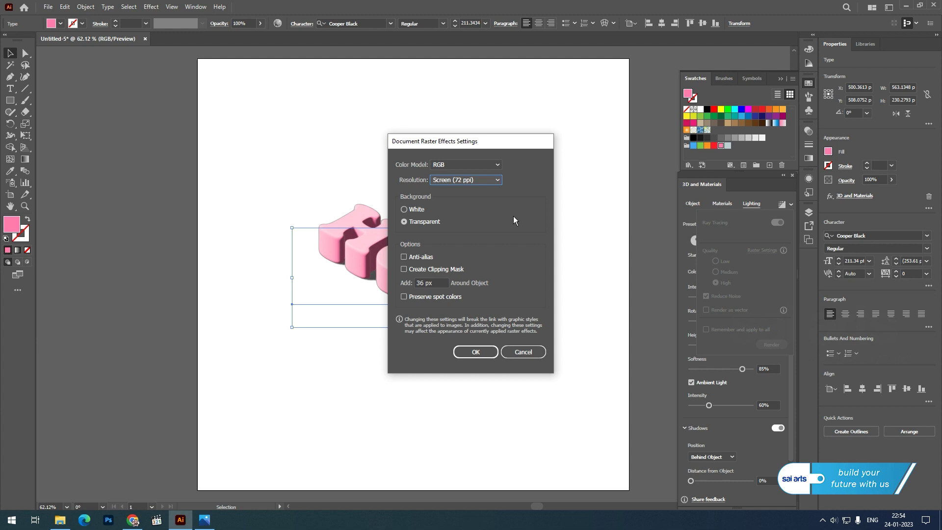
{"action": "left_click", "coordinate": [483, 352]}
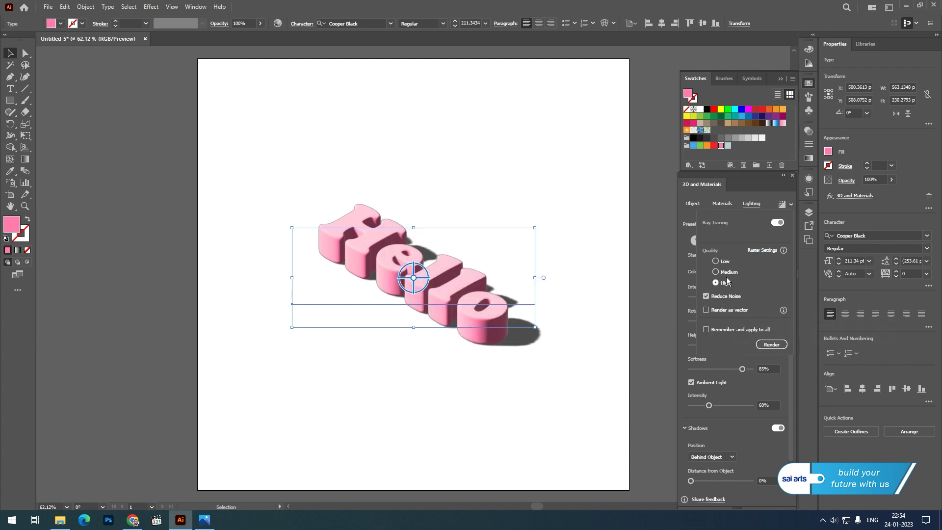
{"action": "left_click", "coordinate": [716, 261]}
{"action": "left_click", "coordinate": [773, 345]}
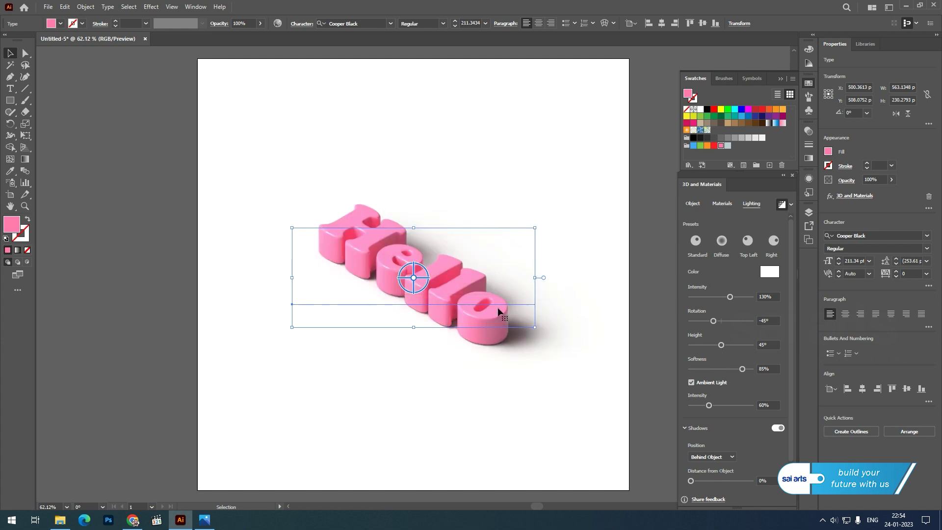
Step: Ray-trace render the pink 3D Hello at medium quality
{"action": "left_click", "coordinate": [403, 280], "text": "shift"}
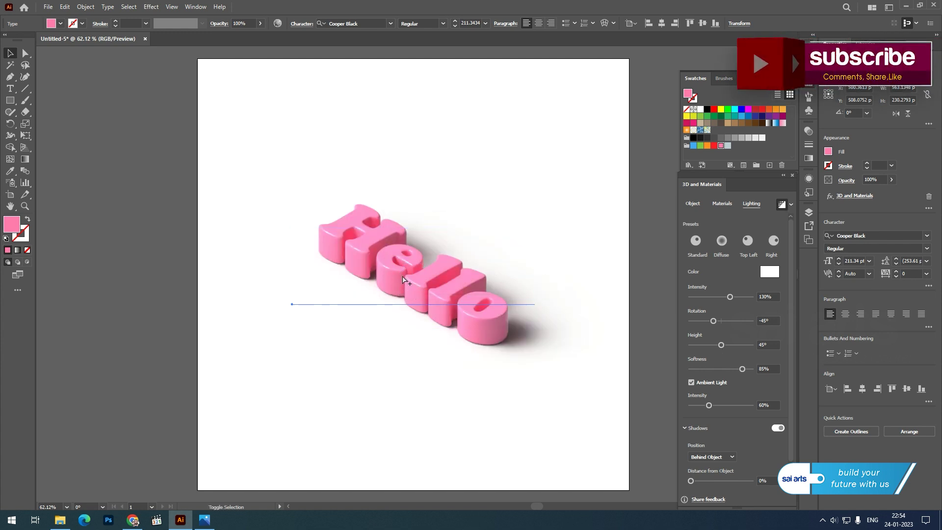
{"action": "scroll", "coordinate": [403, 280], "scroll_direction": "up", "scroll_amount": 1, "text": "alt"}
{"action": "scroll", "coordinate": [400, 277], "scroll_direction": "up", "scroll_amount": 4, "text": "alt"}
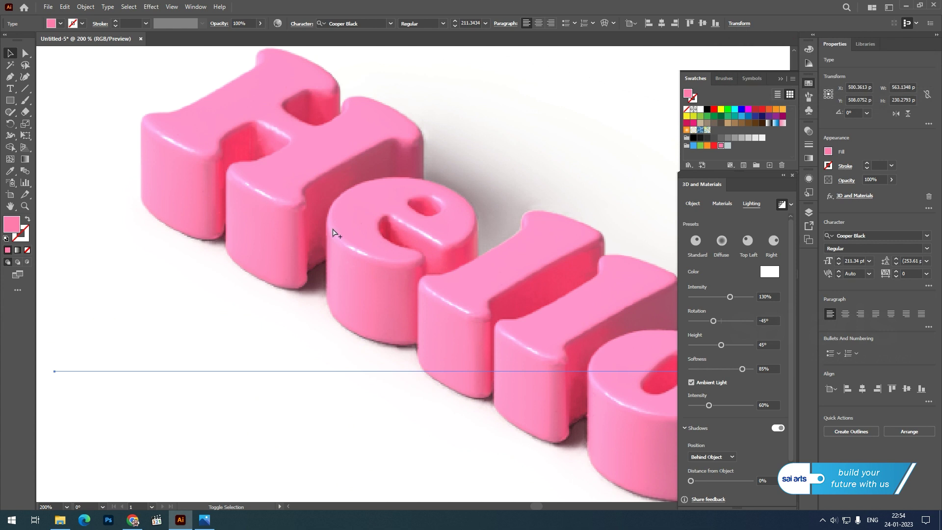
{"action": "scroll", "coordinate": [284, 215], "scroll_direction": "down", "scroll_amount": 2, "text": "alt"}
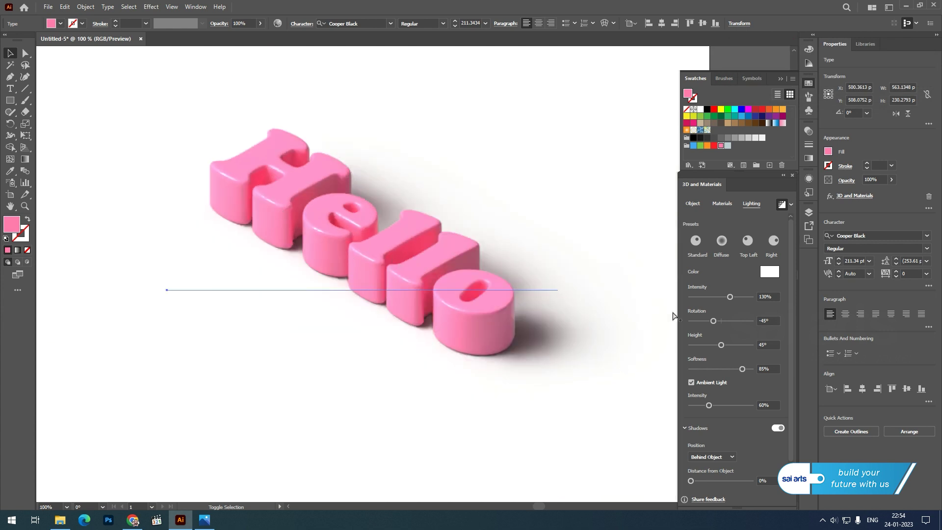
{"action": "left_click", "coordinate": [791, 204]}
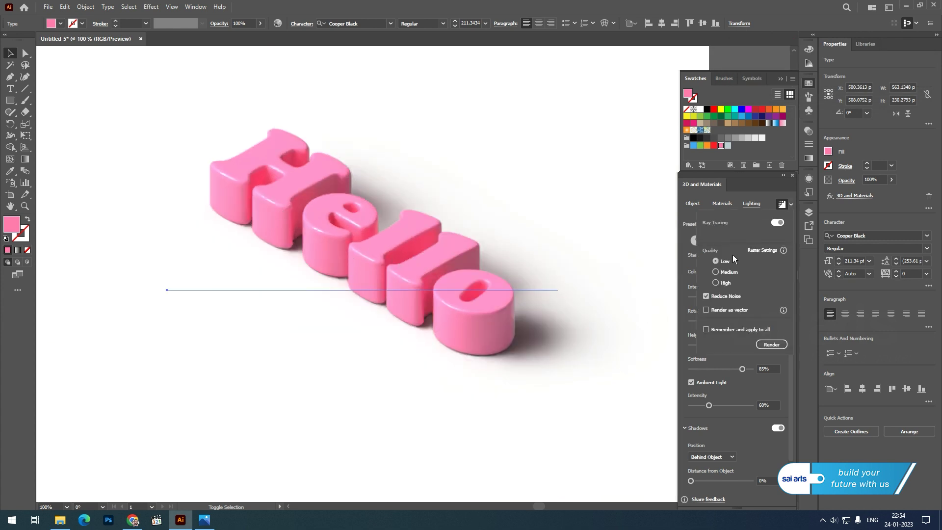
{"action": "left_click", "coordinate": [718, 272]}
{"action": "left_click", "coordinate": [772, 345]}
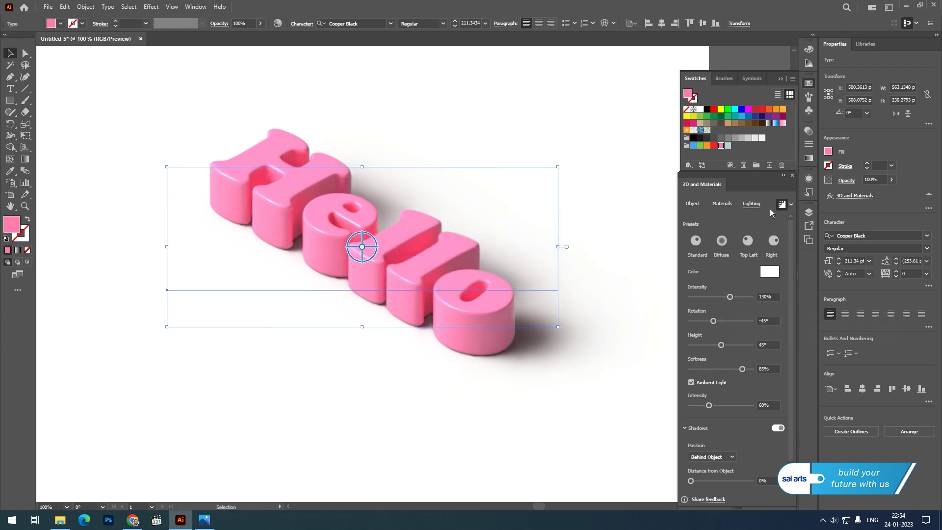
Step: Toggle ray tracing off and back on, then re-render Hello at High quality
{"action": "left_click", "coordinate": [792, 205]}
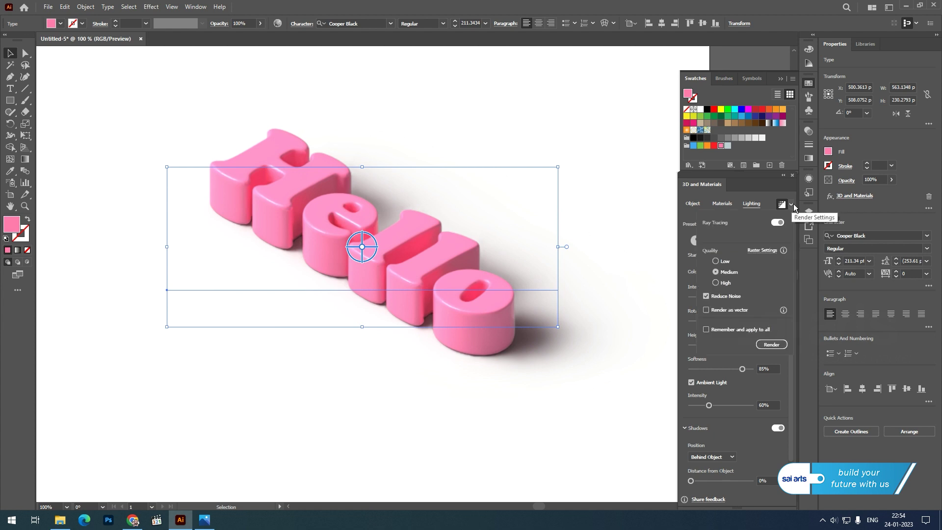
{"action": "left_click", "coordinate": [778, 223]}
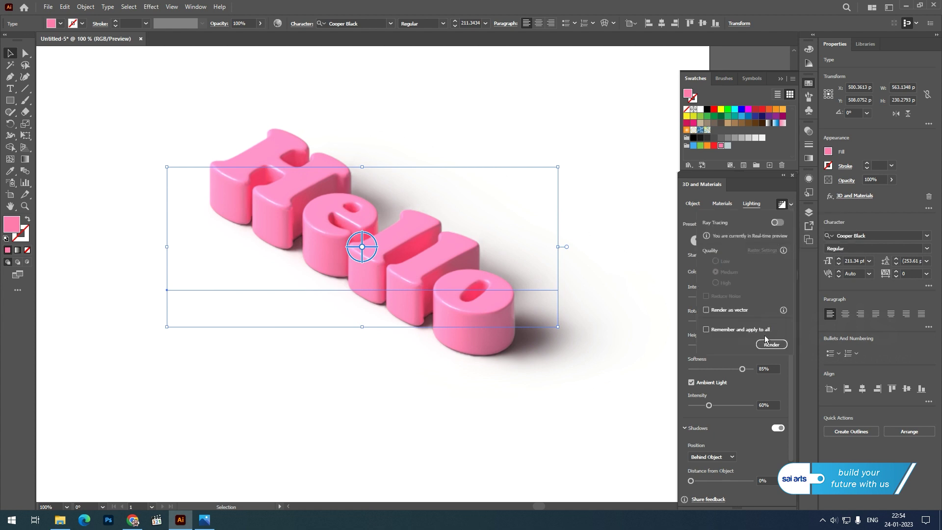
{"action": "left_click", "coordinate": [771, 345]}
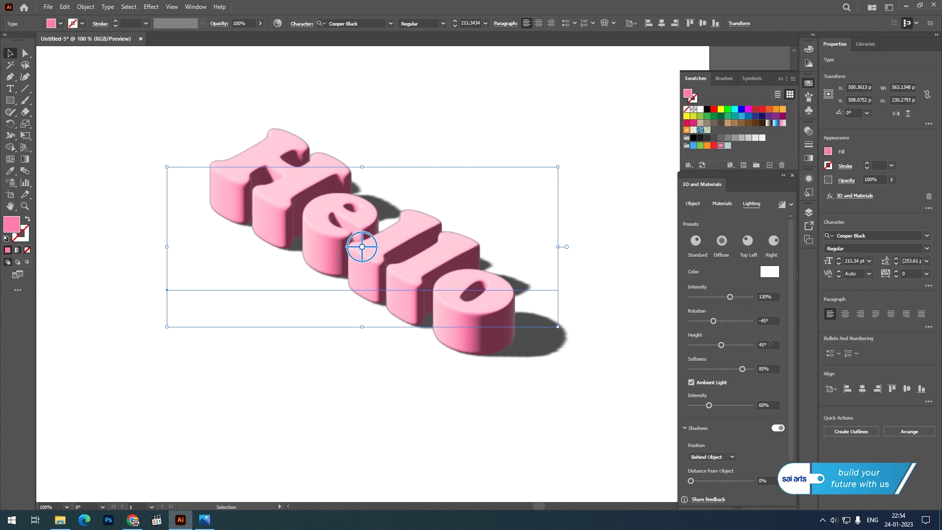
{"action": "left_click", "coordinate": [791, 205]}
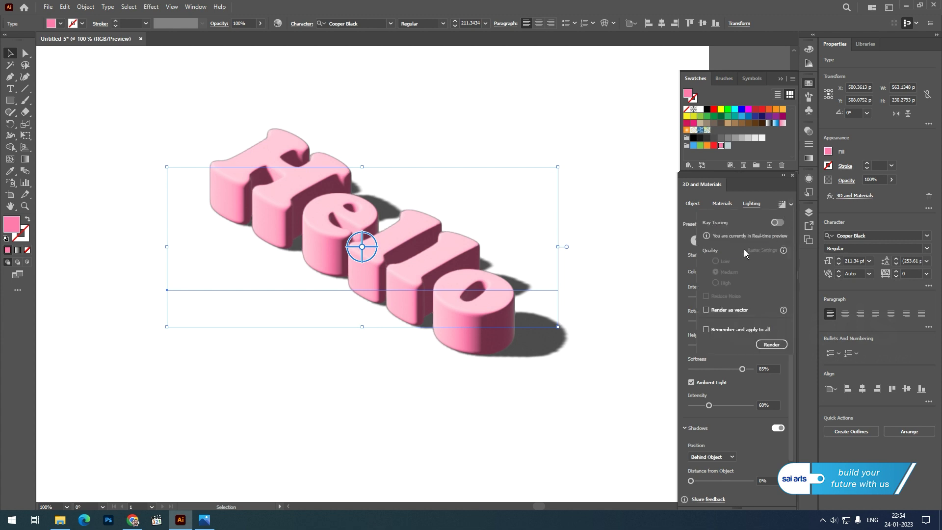
{"action": "left_click", "coordinate": [778, 223]}
{"action": "left_click", "coordinate": [715, 283]}
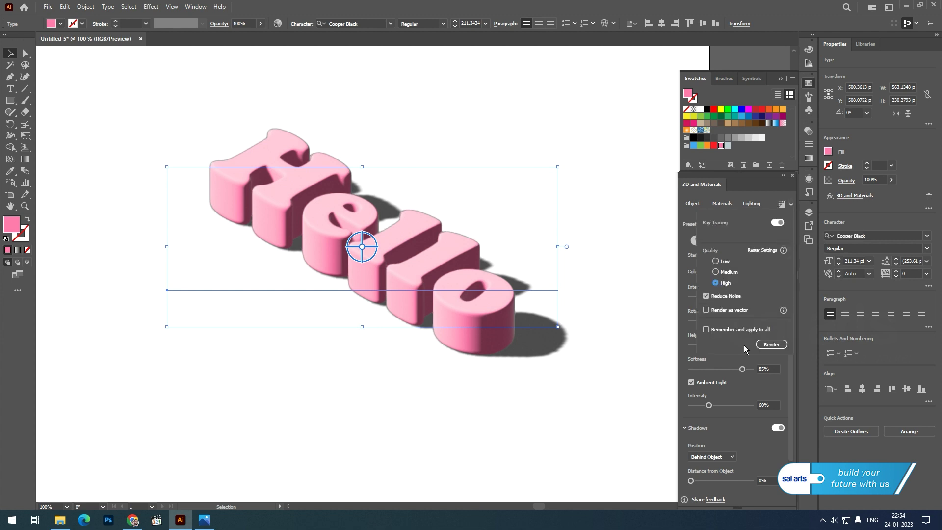
{"action": "left_click", "coordinate": [770, 345]}
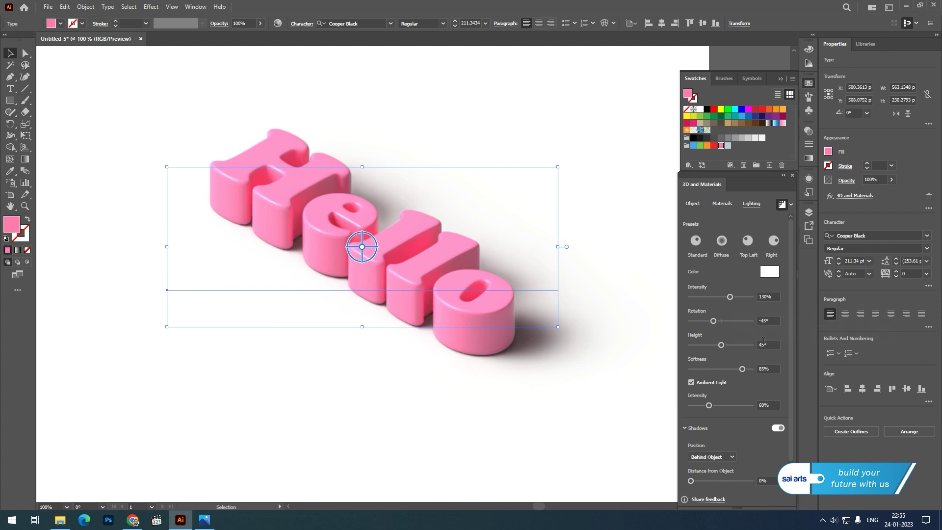
Step: Change the Hello text fill from pink to the blue swatch
{"action": "key", "text": "ctrl+shift+b"}
{"action": "scroll", "coordinate": [429, 324], "scroll_direction": "down", "scroll_amount": 1}
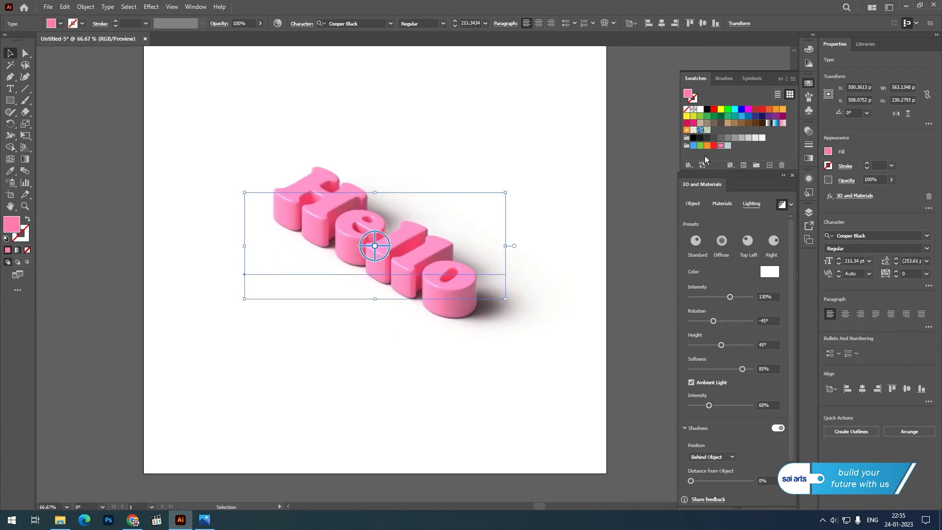
{"action": "left_click_drag", "start_coordinate": [693, 145], "coordinate": [616, 222]}
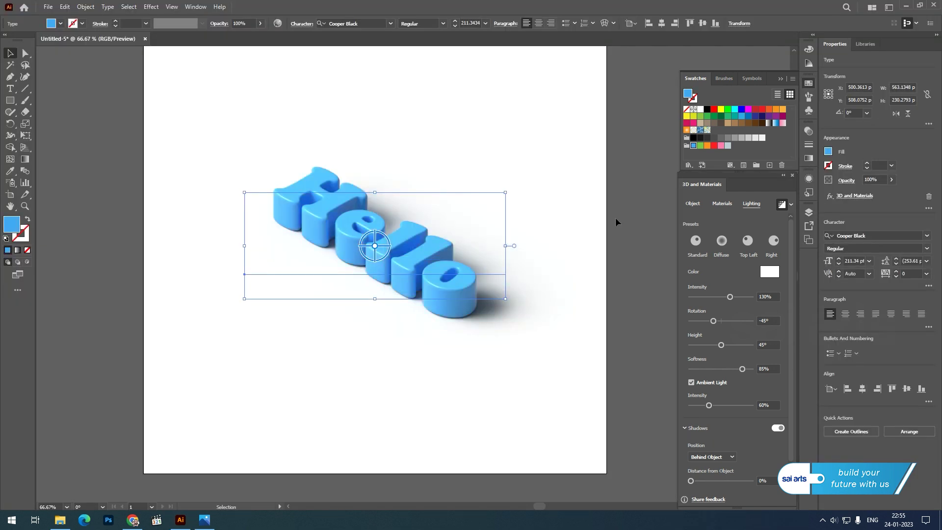
{"action": "left_click", "coordinate": [618, 223]}
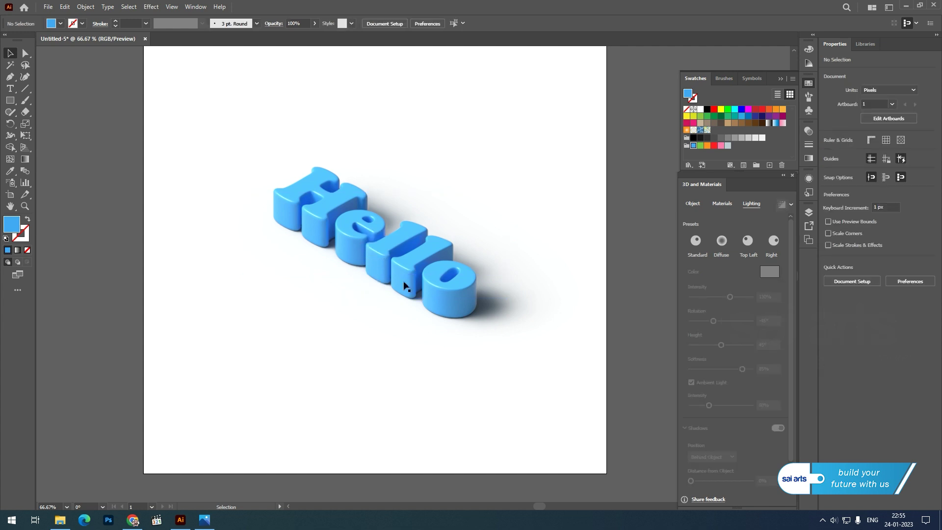
{"action": "key", "text": "ctrl+z"}
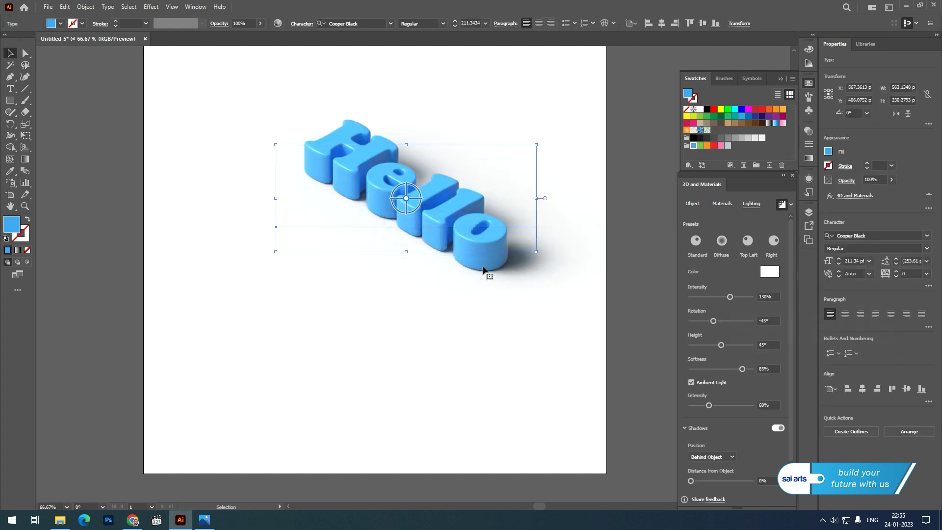
Step: Turn ray tracing off for faster previews
{"action": "left_click", "coordinate": [791, 205]}
{"action": "left_click", "coordinate": [778, 223]}
{"action": "left_click", "coordinate": [771, 344]}
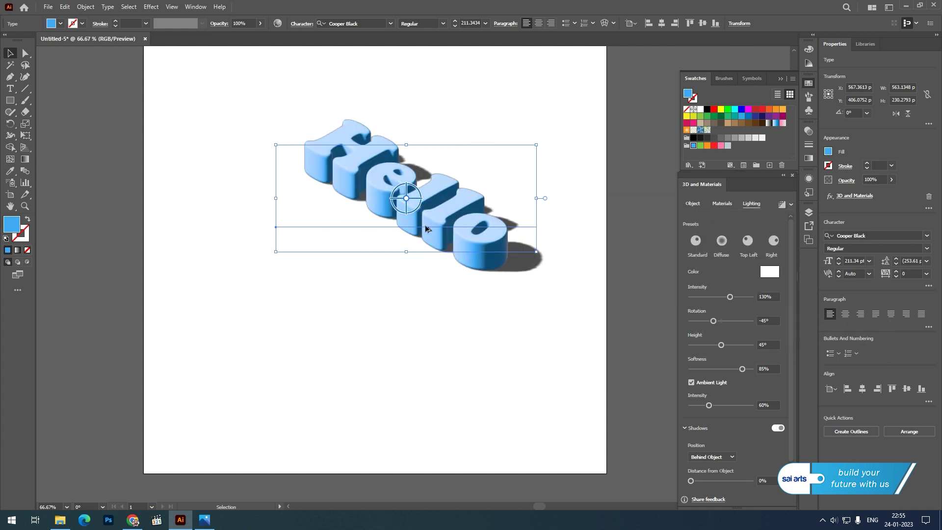
Step: Duplicate Hello below the original and retype the copy as 'Saiarts'
{"action": "left_click_drag", "start_coordinate": [425, 229], "coordinate": [376, 325]}
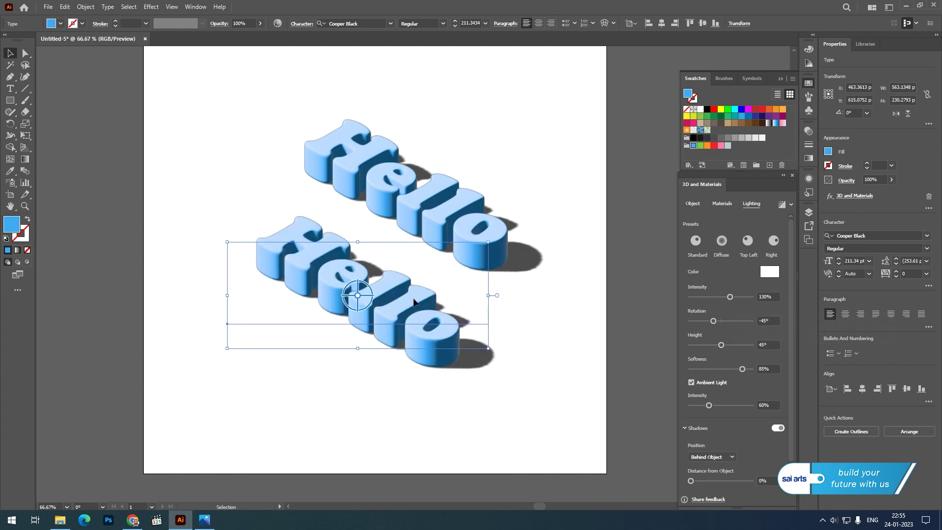
{"action": "double_click", "coordinate": [413, 301]}
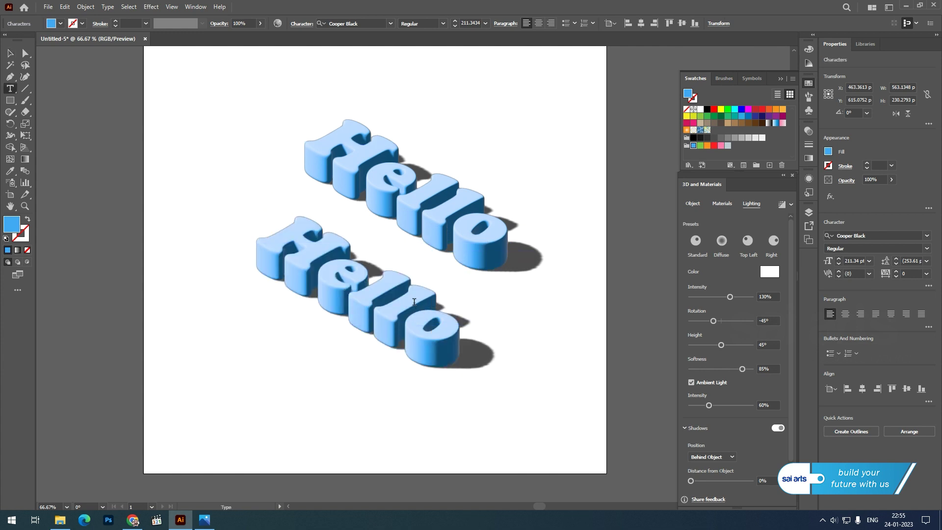
{"action": "key", "text": "ctrl+a"}
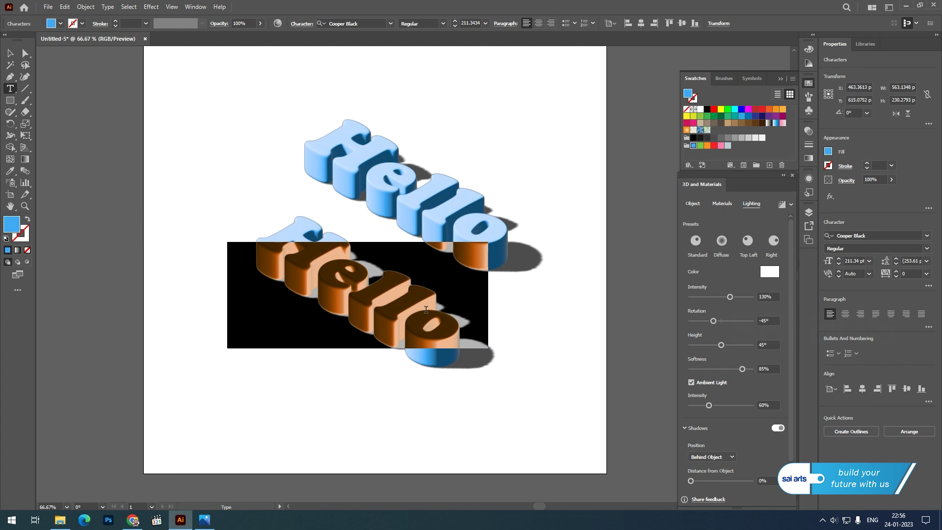
{"action": "type", "text": "Saiart"}
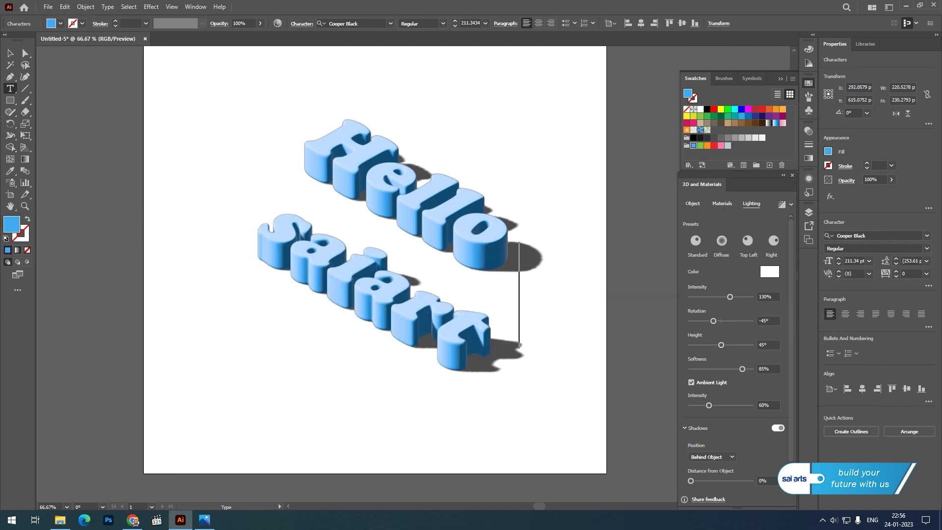
{"action": "type", "text": "s"}
{"action": "left_click", "coordinate": [10, 53]}
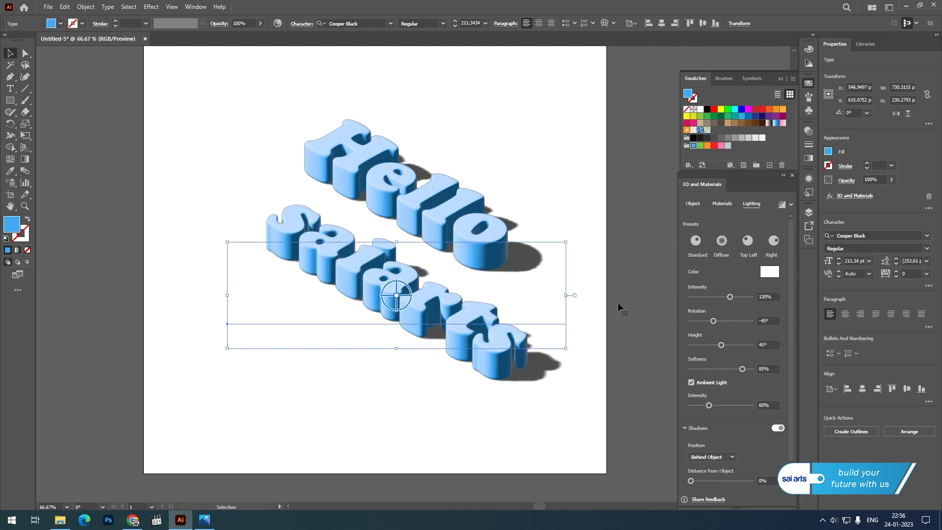
Step: Rotate Saiarts to Isometric Left, move it near Hello, and colour it pink
{"action": "left_click", "coordinate": [694, 205]}
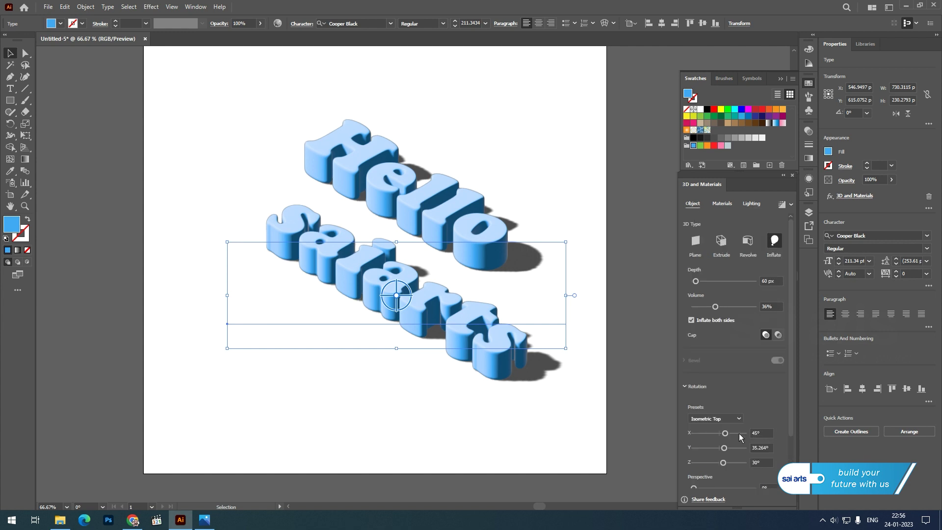
{"action": "left_click", "coordinate": [735, 420]}
{"action": "left_click", "coordinate": [729, 376]}
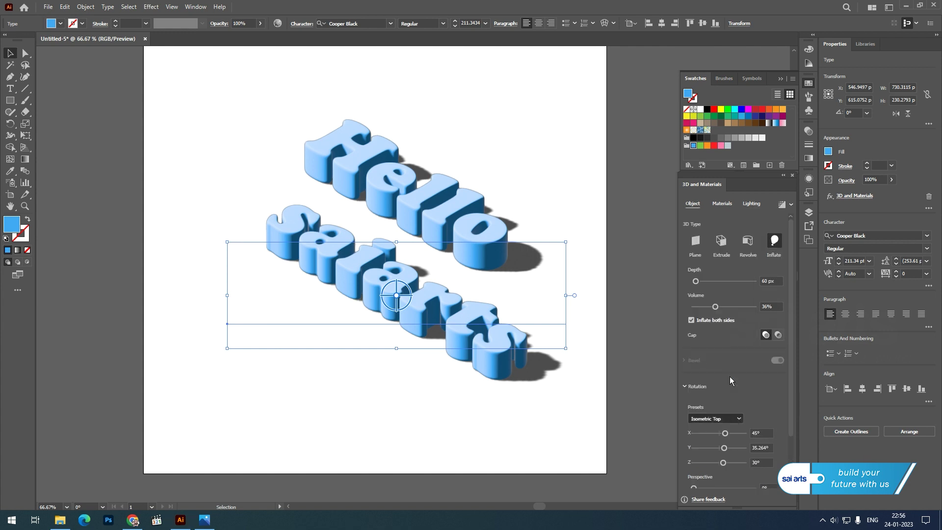
{"action": "mouse_move", "coordinate": [506, 351]}
{"action": "left_mouse_down"}
{"action": "mouse_move", "coordinate": [463, 296]}
{"action": "mouse_move", "coordinate": [481, 309]}
{"action": "left_mouse_up"}
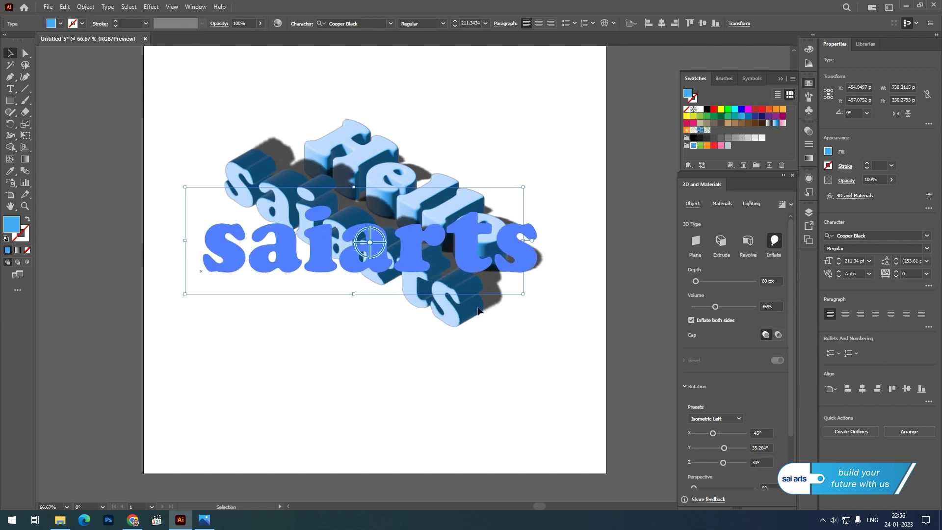
{"action": "left_click", "coordinate": [720, 146]}
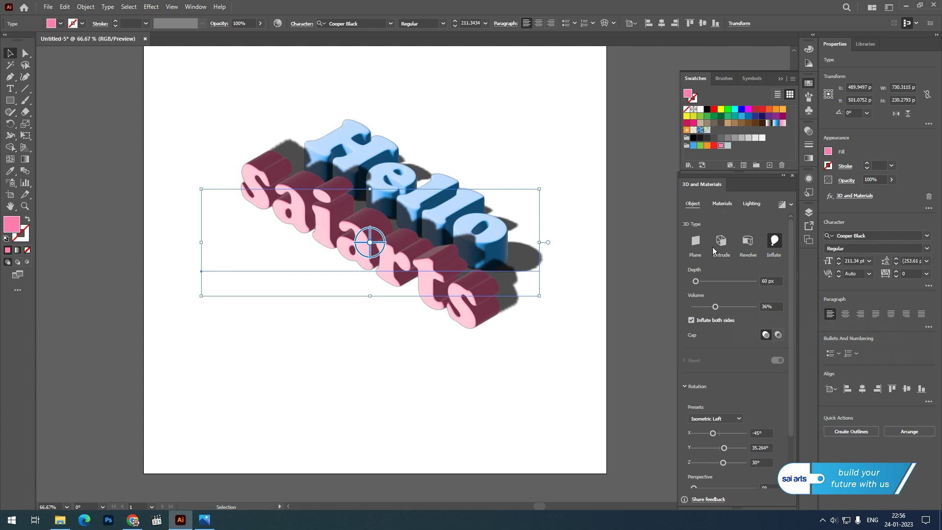
Step: Set the Saiarts shadow position to Below Object, then select Hello
{"action": "left_click", "coordinate": [751, 204]}
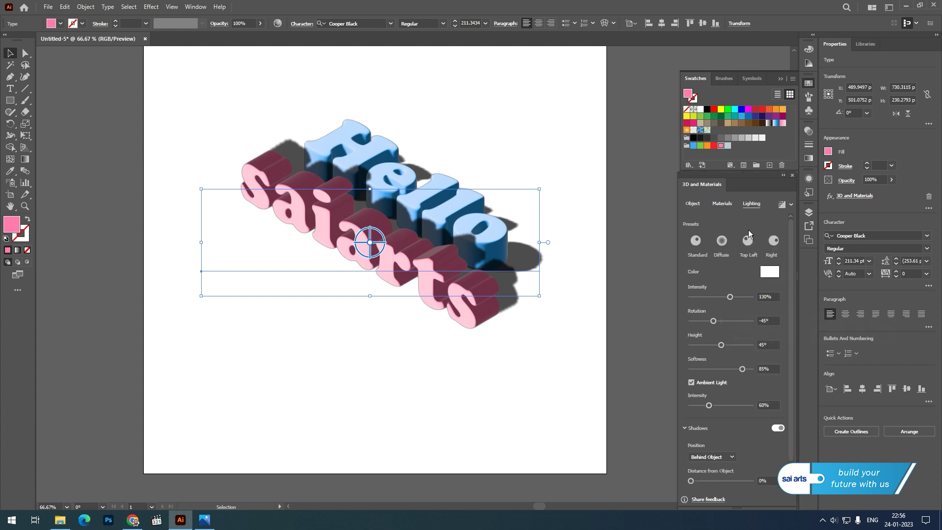
{"action": "left_click", "coordinate": [719, 457]}
{"action": "left_click", "coordinate": [716, 478]}
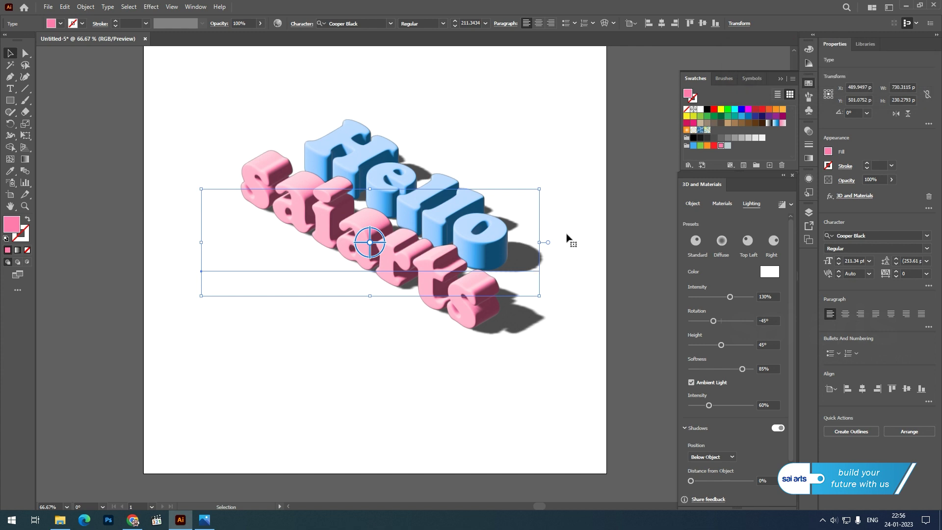
{"action": "left_click", "coordinate": [410, 191]}
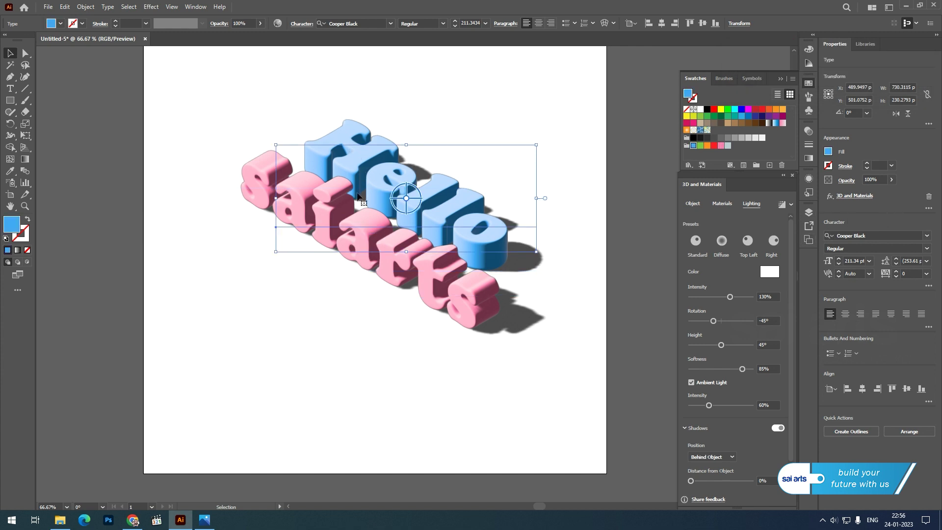
Step: Ray-trace render the blue Hello and then the pink Saiarts text
{"action": "left_click", "coordinate": [790, 205]}
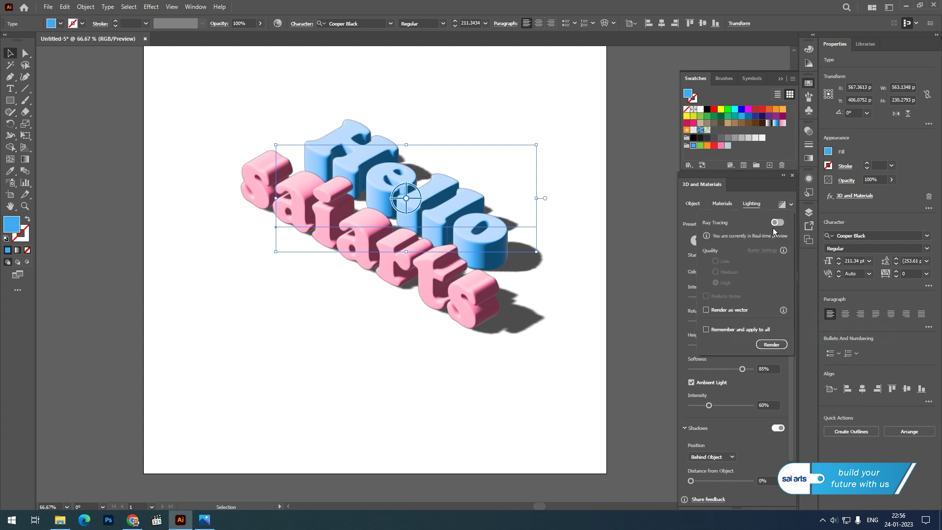
{"action": "left_click", "coordinate": [771, 345]}
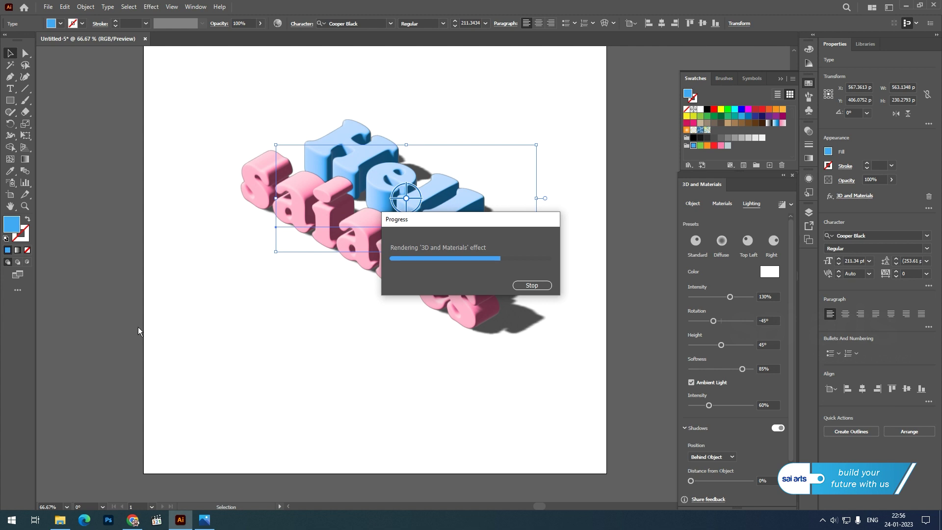
{"action": "left_click", "coordinate": [259, 164]}
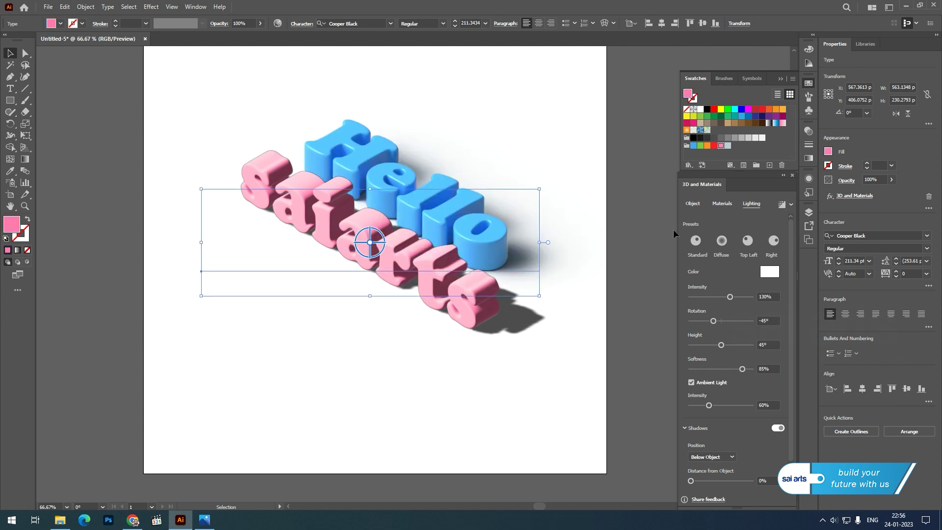
{"action": "left_click", "coordinate": [791, 205]}
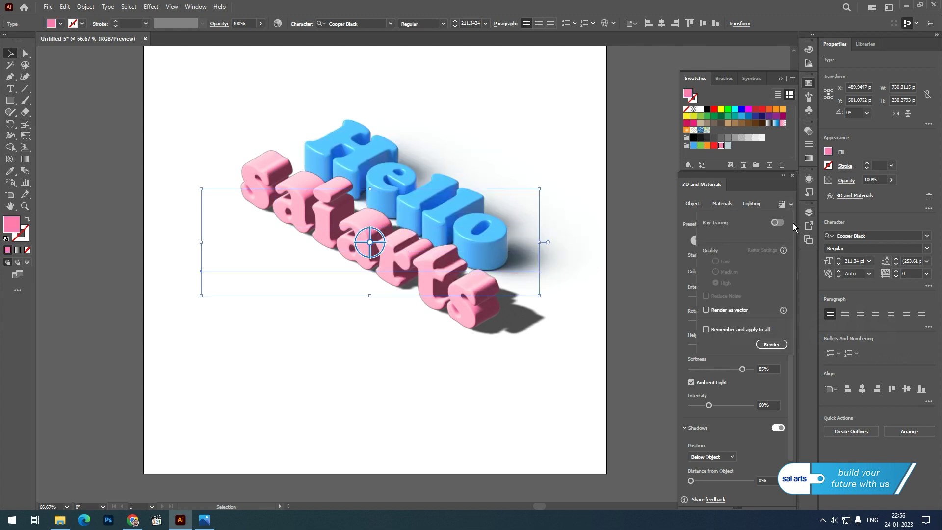
{"action": "left_click", "coordinate": [770, 344]}
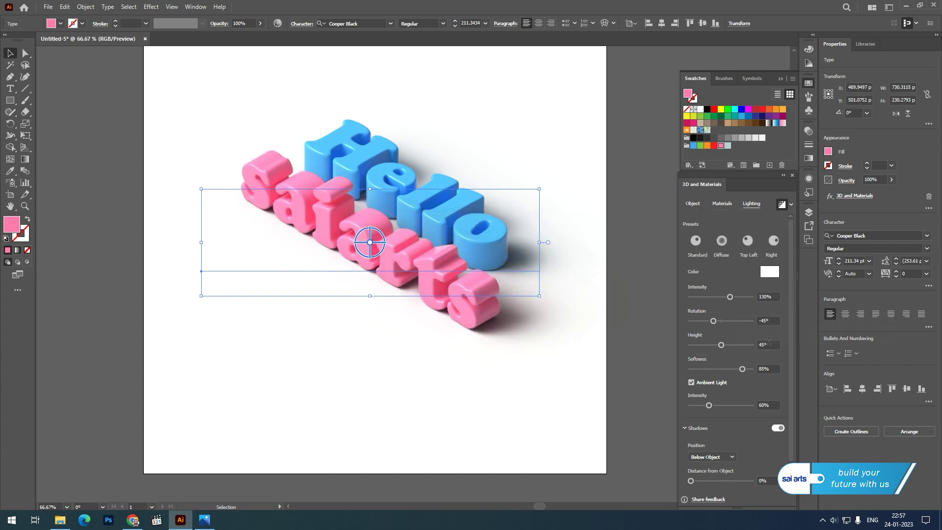
Step: Deselect all, preview the reference JPG, and open File Explorer
{"action": "left_click", "coordinate": [638, 253]}
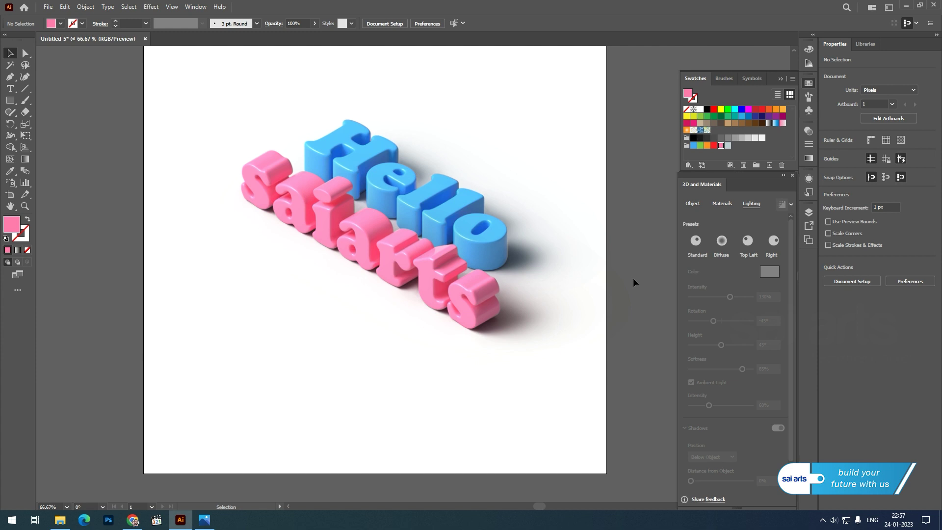
{"action": "left_click", "coordinate": [205, 520]}
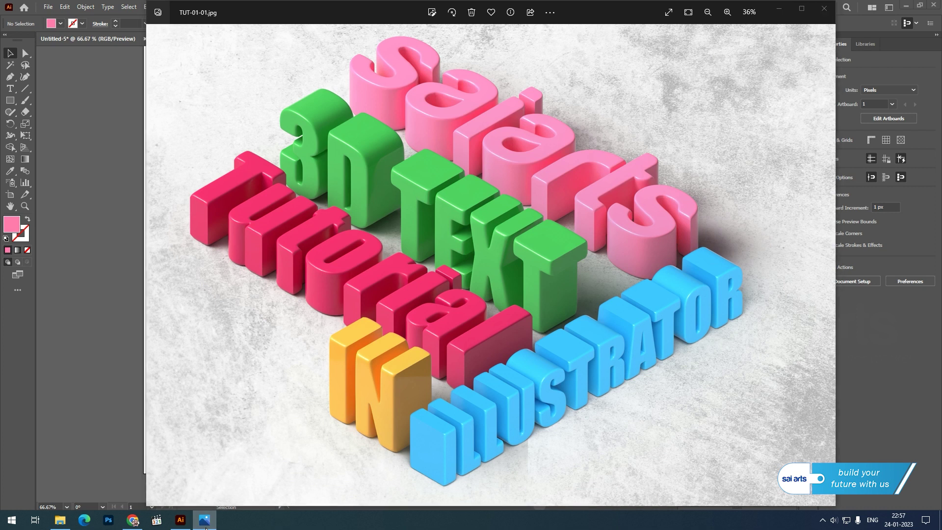
{"action": "left_click", "coordinate": [206, 526]}
{"action": "left_click", "coordinate": [69, 526]}
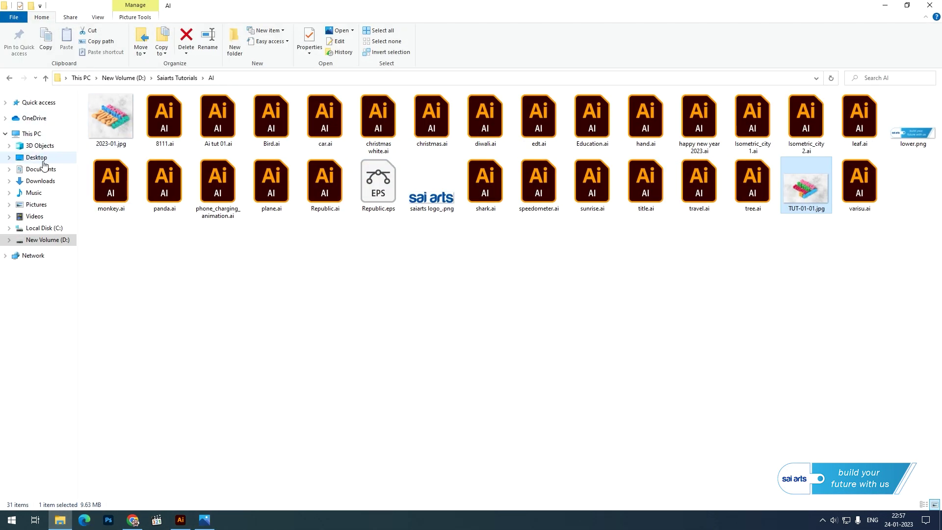
Step: Place the white painted-wall texture JPG from Downloads onto the Illustrator artboard
{"action": "left_click", "coordinate": [169, 78]}
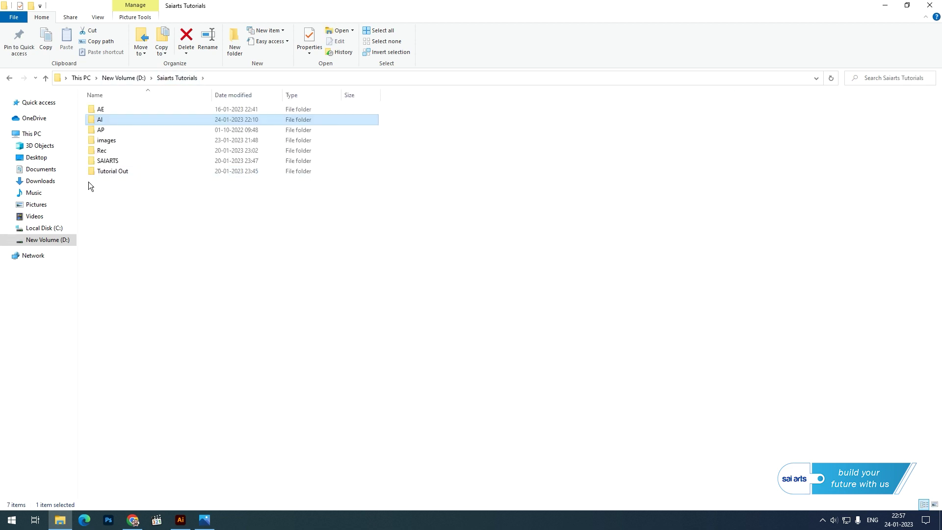
{"action": "double_click", "coordinate": [112, 140]}
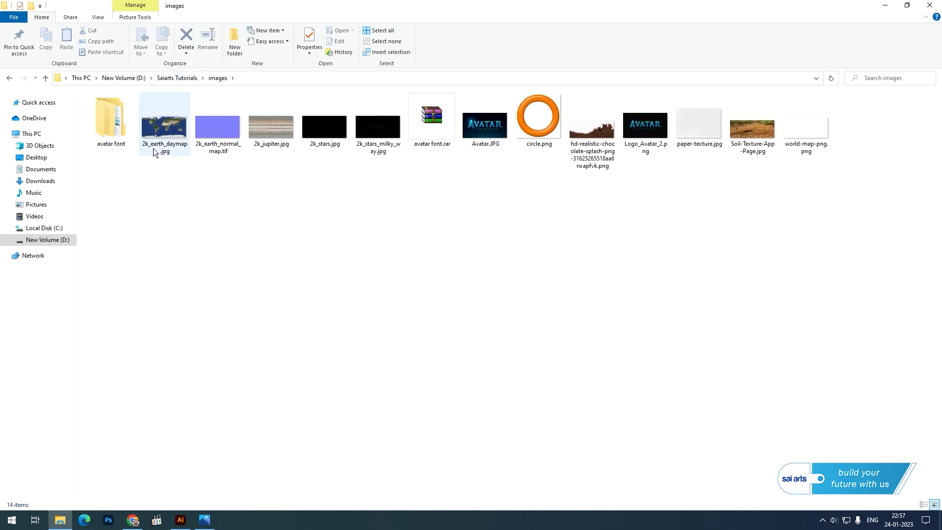
{"action": "left_click", "coordinate": [40, 181]}
{"action": "left_click_drag", "start_coordinate": [106, 140], "coordinate": [184, 525]}
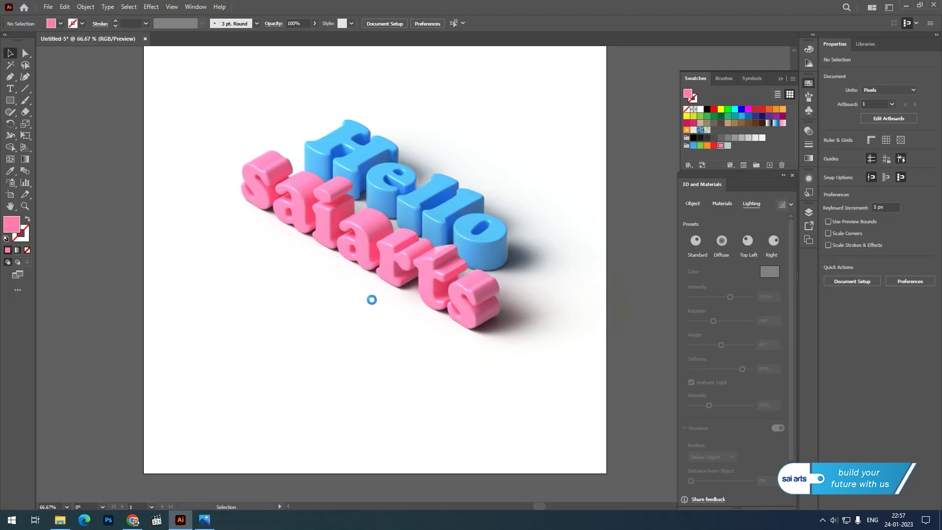
{"action": "left_click_drag", "start_coordinate": [184, 525], "coordinate": [372, 300]}
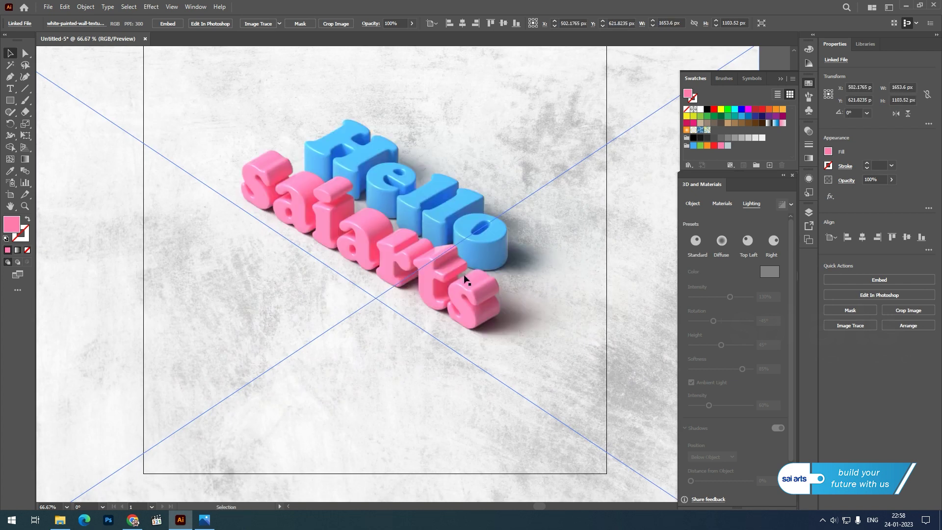
{"action": "scroll", "coordinate": [311, 288], "scroll_direction": "down", "scroll_amount": 1}
{"action": "left_click", "coordinate": [574, 79]}
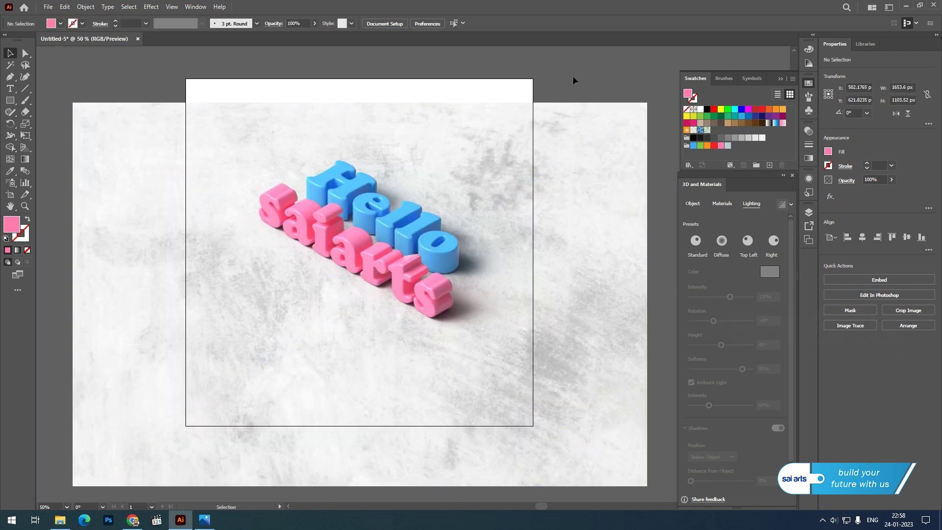
{"action": "left_click", "coordinate": [151, 6]}
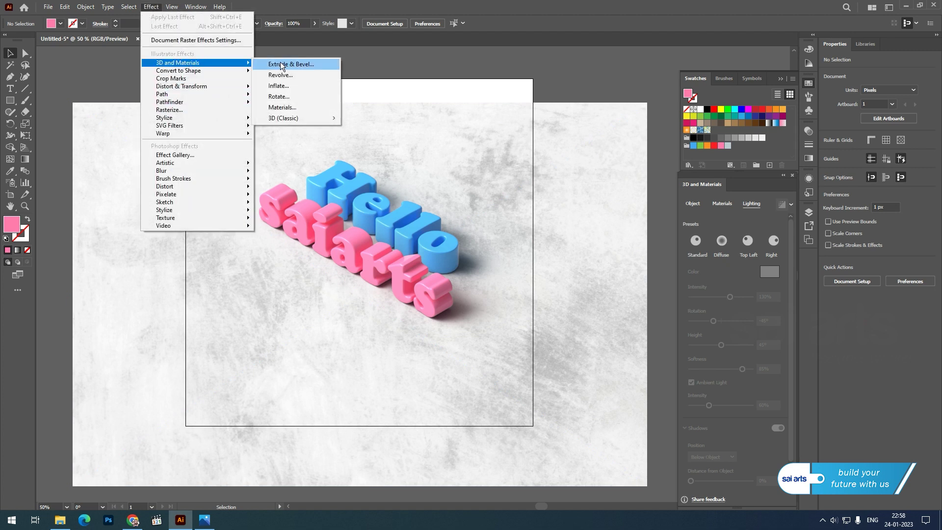
{"action": "mouse_move", "coordinate": [195, 7]}
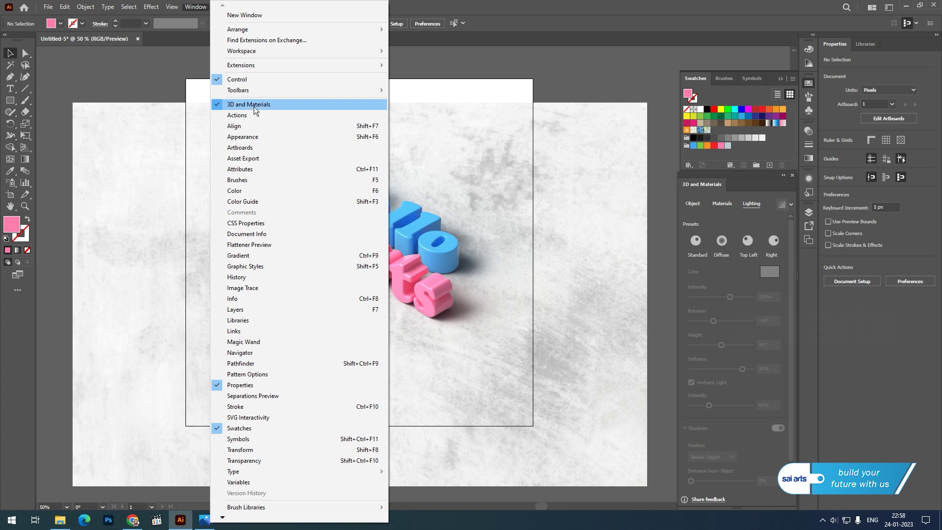
{"action": "key", "text": "Escape"}
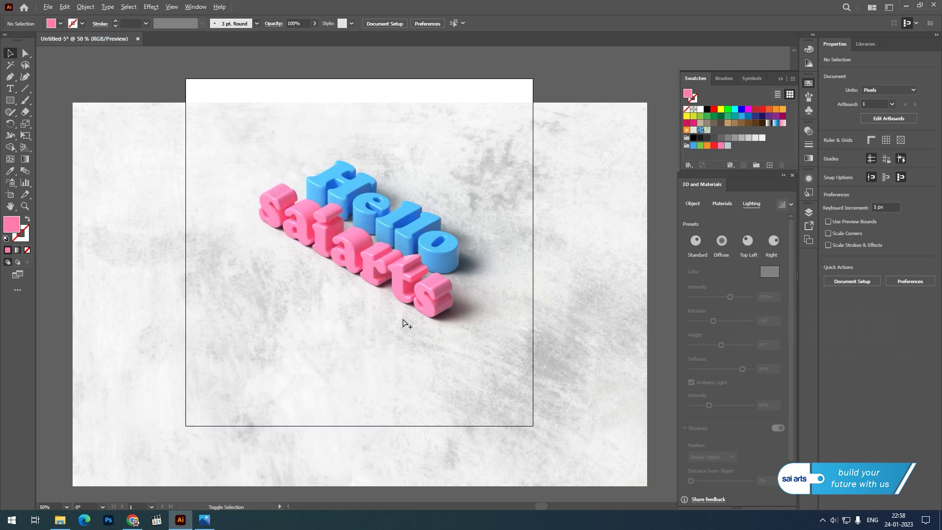
{"action": "scroll", "coordinate": [423, 335], "scroll_direction": "up", "scroll_amount": 2}
{"action": "left_click_drag", "start_coordinate": [284, 306], "coordinate": [339, 318]}
{"action": "scroll", "coordinate": [378, 252], "scroll_direction": "down", "scroll_amount": 1}
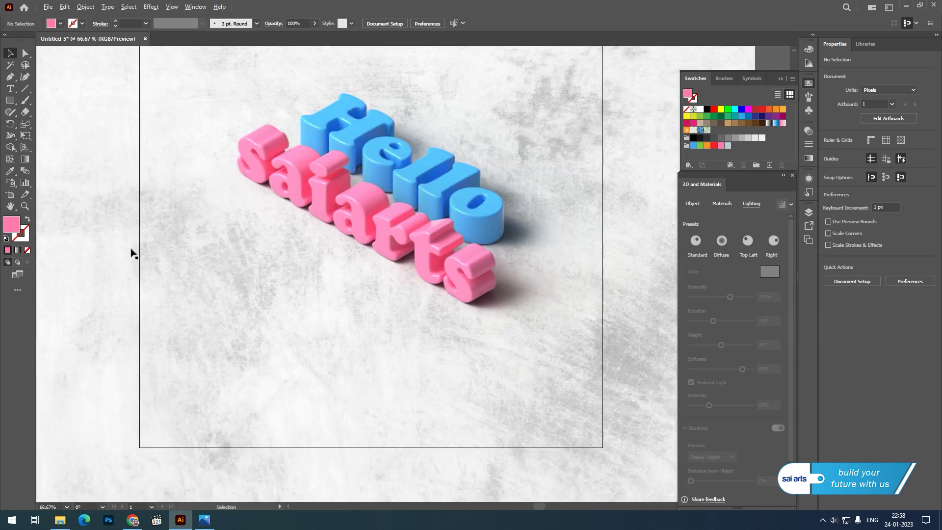
Step: Draw a pink rounded square at lower left and tilt it to Isometric Top
{"action": "left_click", "coordinate": [10, 100]}
{"action": "left_click_drag", "start_coordinate": [9, 99], "coordinate": [49, 111]}
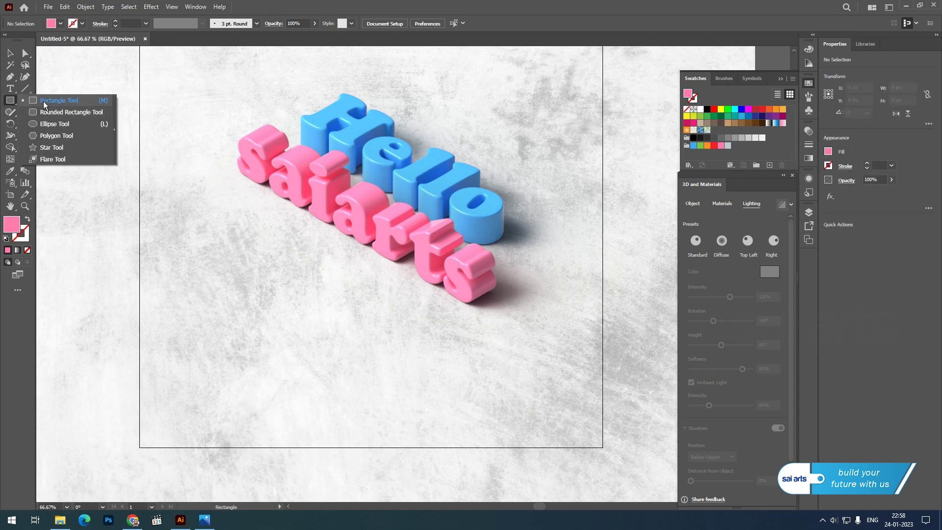
{"action": "left_click_drag", "start_coordinate": [216, 297], "coordinate": [279, 350]}
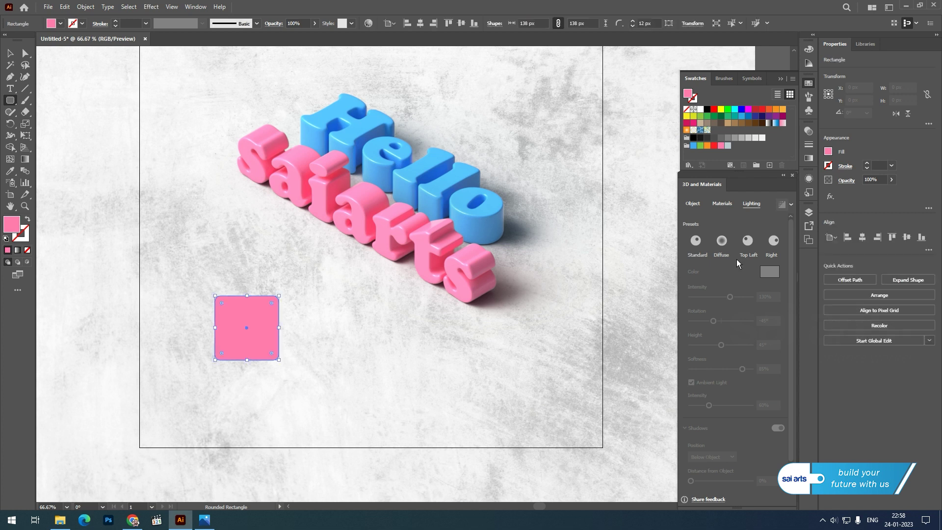
{"action": "left_click", "coordinate": [690, 204]}
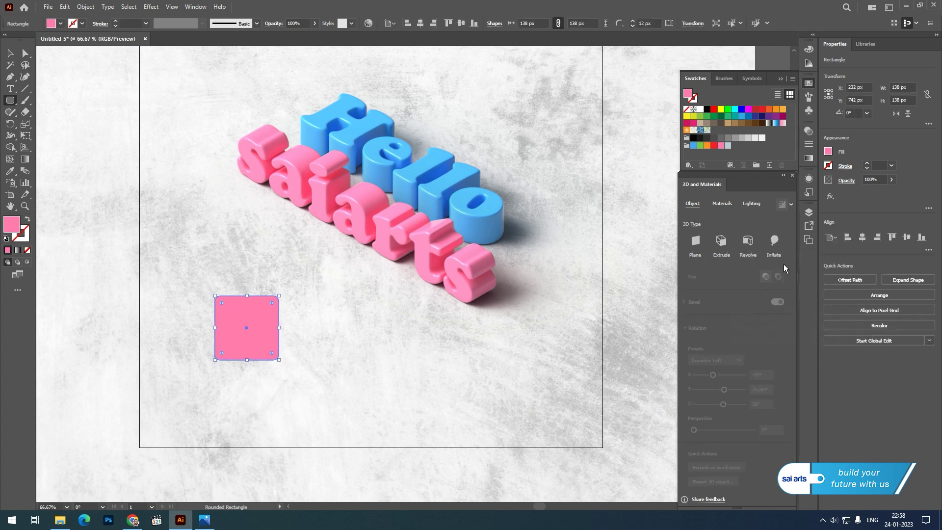
{"action": "scroll", "coordinate": [792, 273], "scroll_direction": "down", "scroll_amount": 3}
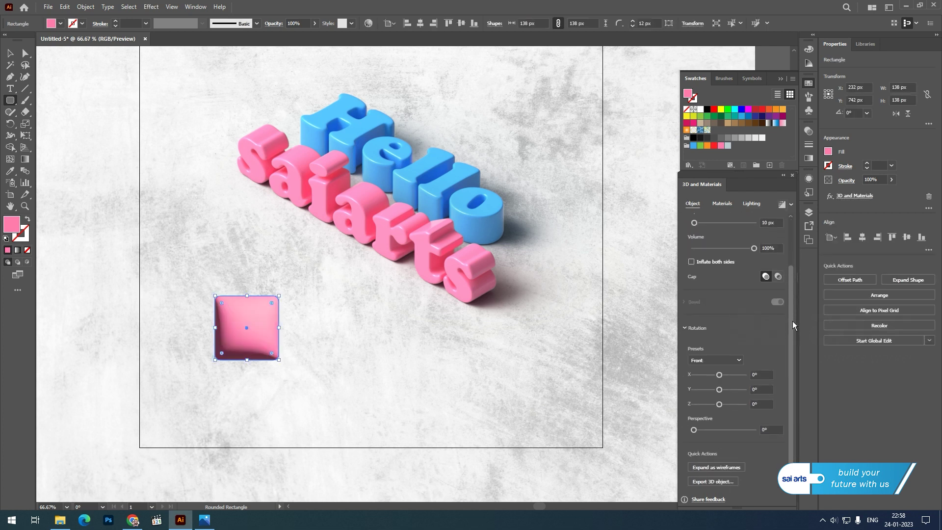
{"action": "left_click", "coordinate": [740, 362]}
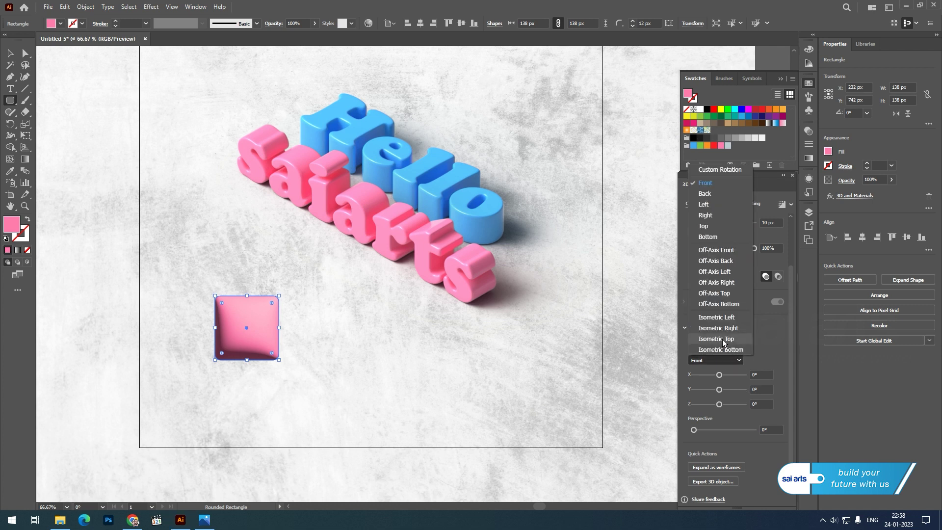
{"action": "left_click", "coordinate": [724, 344]}
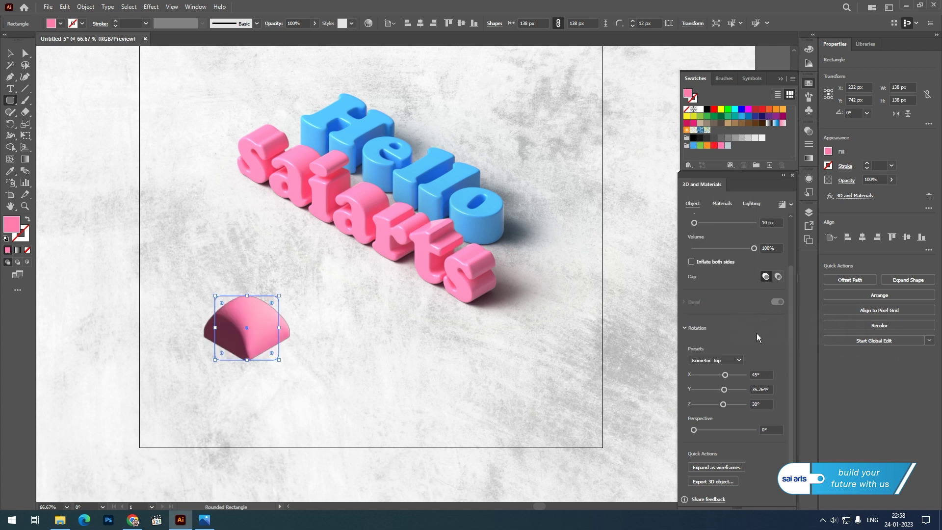
Step: Set the square's 3D depth to 60 px and volume to 35%
{"action": "scroll", "coordinate": [782, 283], "scroll_direction": "up", "scroll_amount": 2}
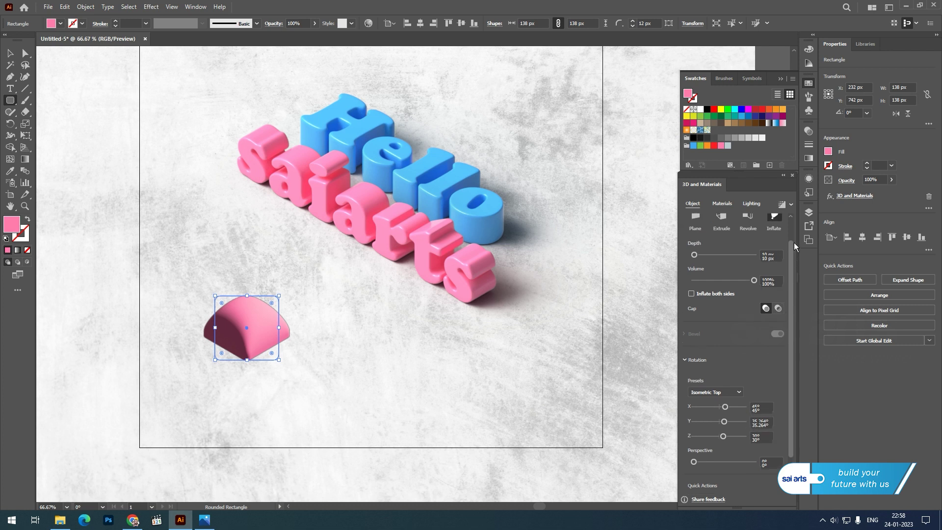
{"action": "left_click", "coordinate": [778, 280]}
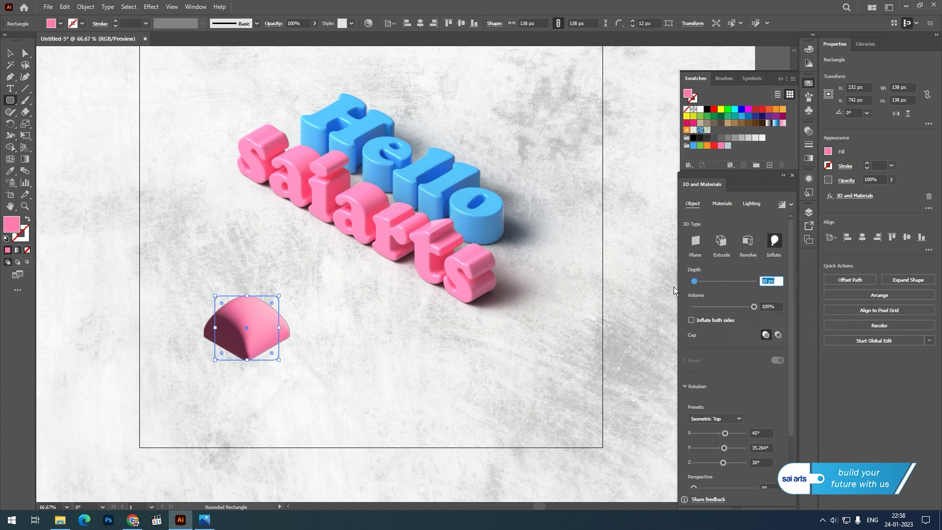
{"action": "type", "text": "60"}
{"action": "key", "text": "Tab"}
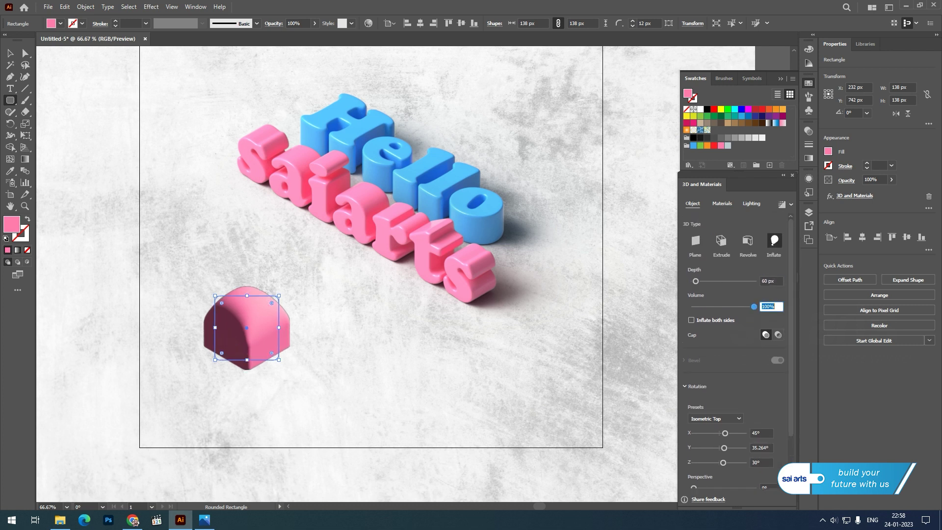
{"action": "type", "text": "35"}
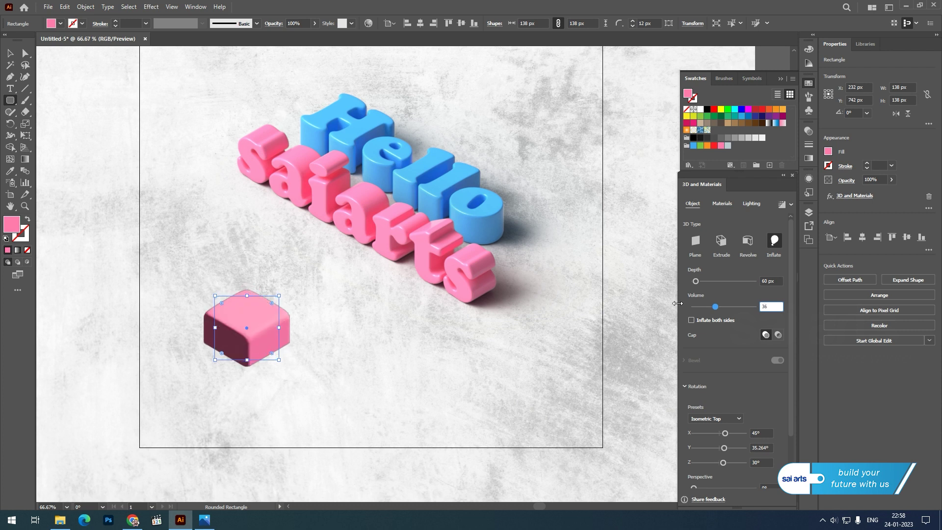
{"action": "key", "text": "Return"}
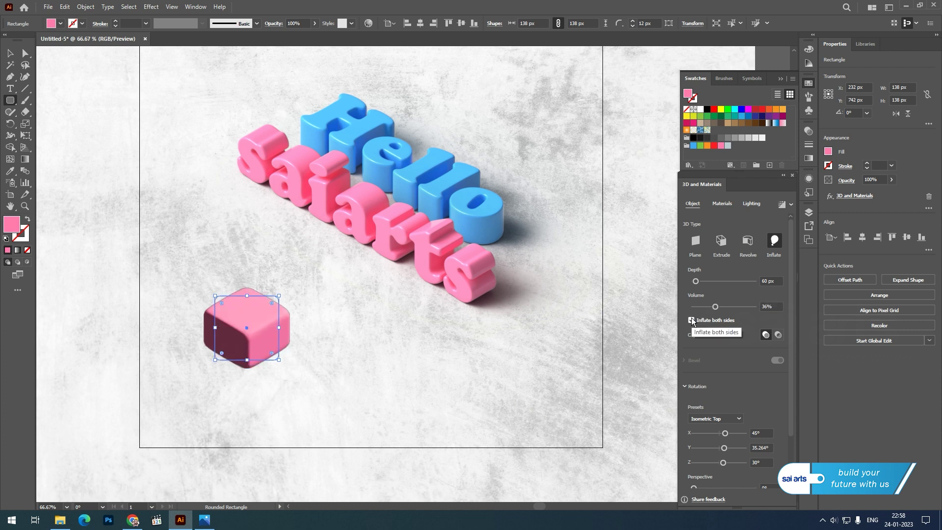
Step: Reduce the cube's material roughness to 0
{"action": "left_click", "coordinate": [721, 204]}
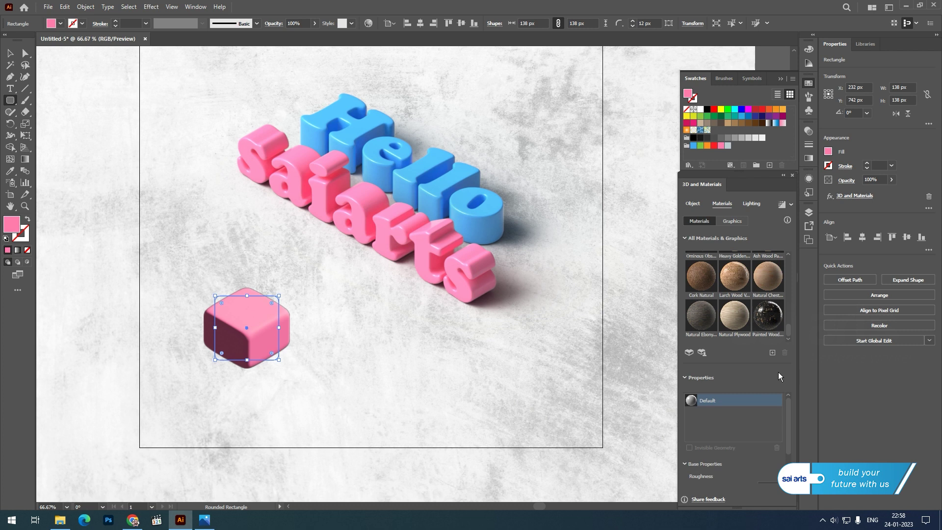
{"action": "scroll", "coordinate": [777, 259], "scroll_direction": "up", "scroll_amount": 2}
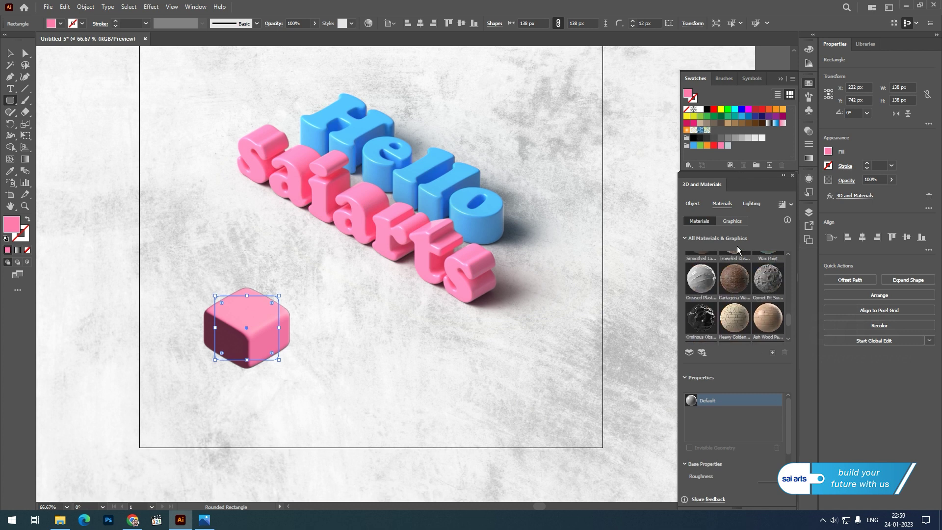
{"action": "scroll", "coordinate": [715, 295], "scroll_direction": "up", "scroll_amount": 2}
{"action": "scroll", "coordinate": [714, 291], "scroll_direction": "up", "scroll_amount": 2}
{"action": "scroll", "coordinate": [713, 286], "scroll_direction": "up", "scroll_amount": 2}
{"action": "scroll", "coordinate": [713, 281], "scroll_direction": "up", "scroll_amount": 2}
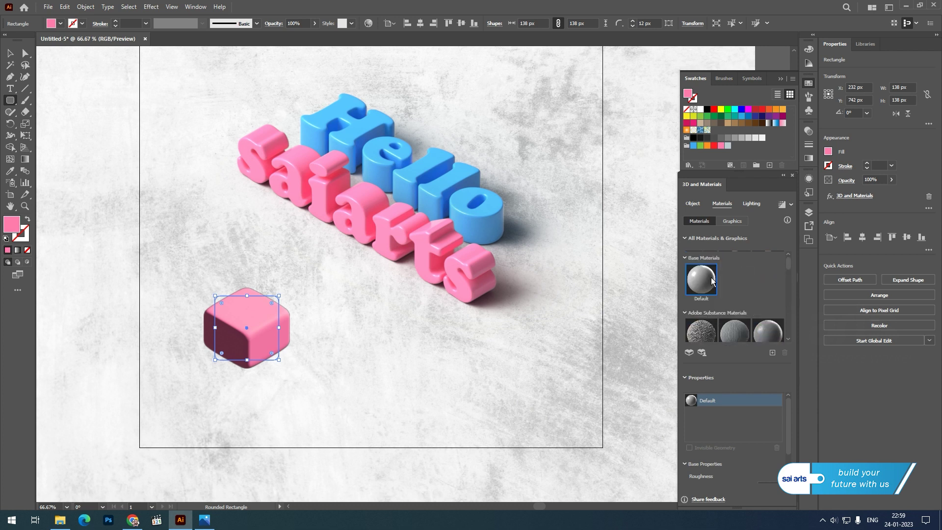
{"action": "scroll", "coordinate": [789, 446], "scroll_direction": "down", "scroll_amount": 2}
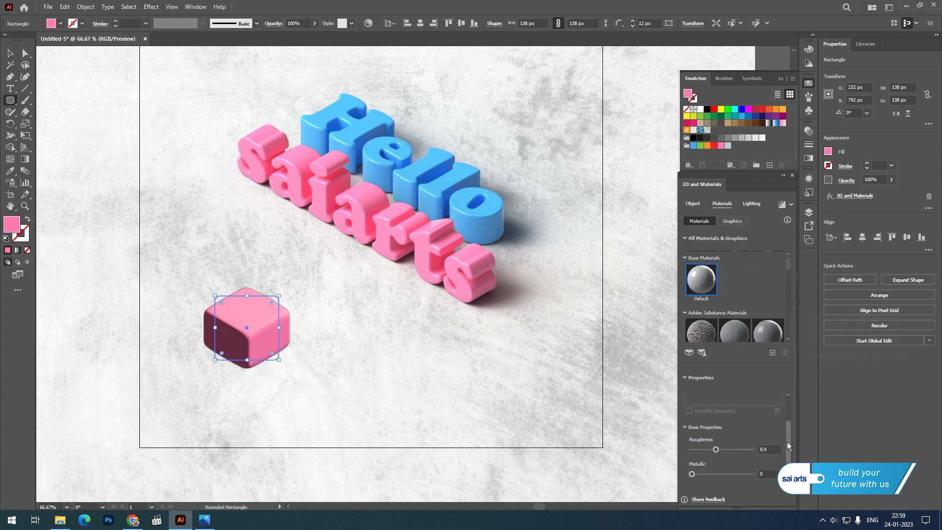
{"action": "left_click_drag", "start_coordinate": [715, 449], "coordinate": [658, 462]}
Step: Turn on the cube's shadow and extend shadow bounds to 400%
{"action": "left_click", "coordinate": [752, 204]}
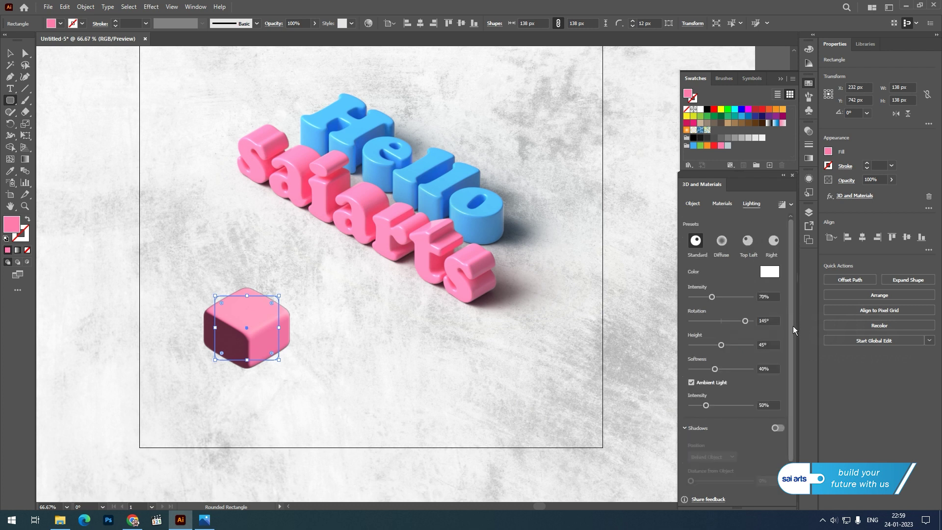
{"action": "scroll", "coordinate": [785, 343], "scroll_direction": "down", "scroll_amount": 1}
{"action": "left_click", "coordinate": [778, 404]}
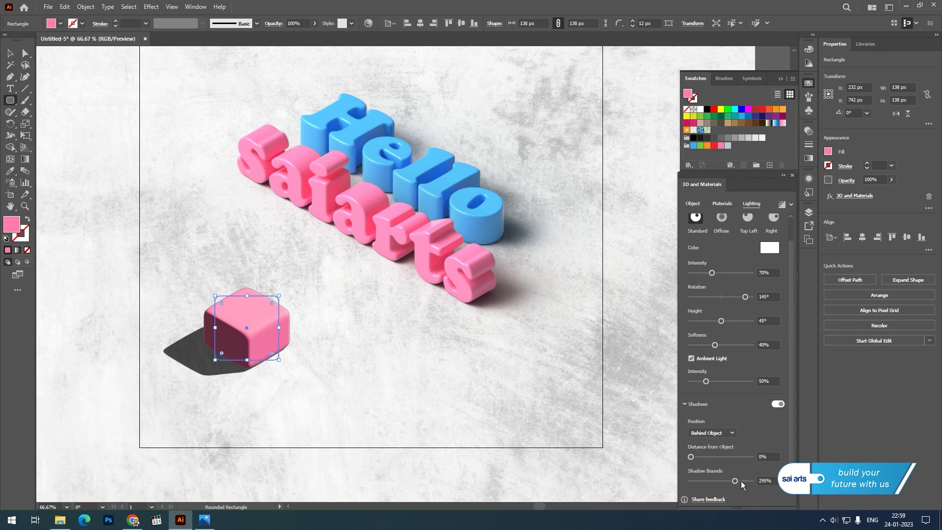
{"action": "left_click_drag", "start_coordinate": [736, 481], "coordinate": [752, 481]}
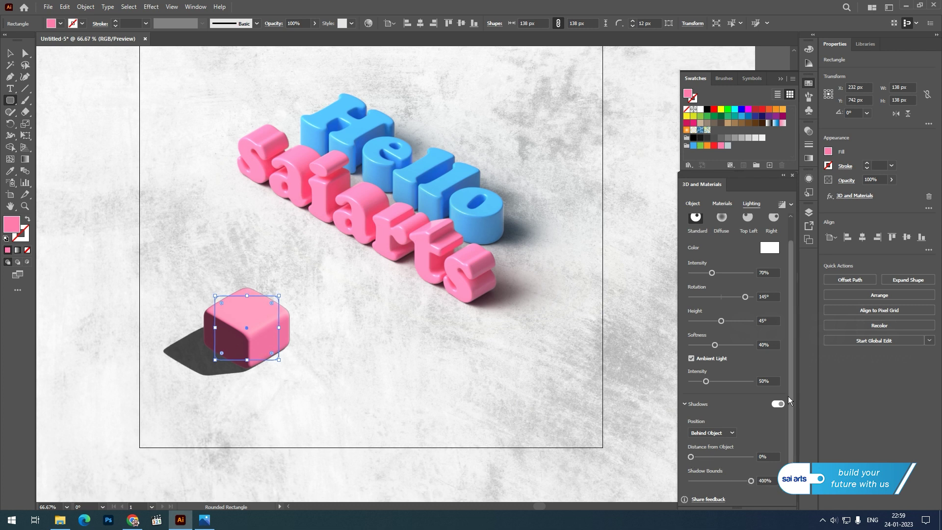
Step: Set light intensity 130%, rotation -45°, softness 85% and ambient 60%
{"action": "scroll", "coordinate": [787, 355], "scroll_direction": "up", "scroll_amount": 1}
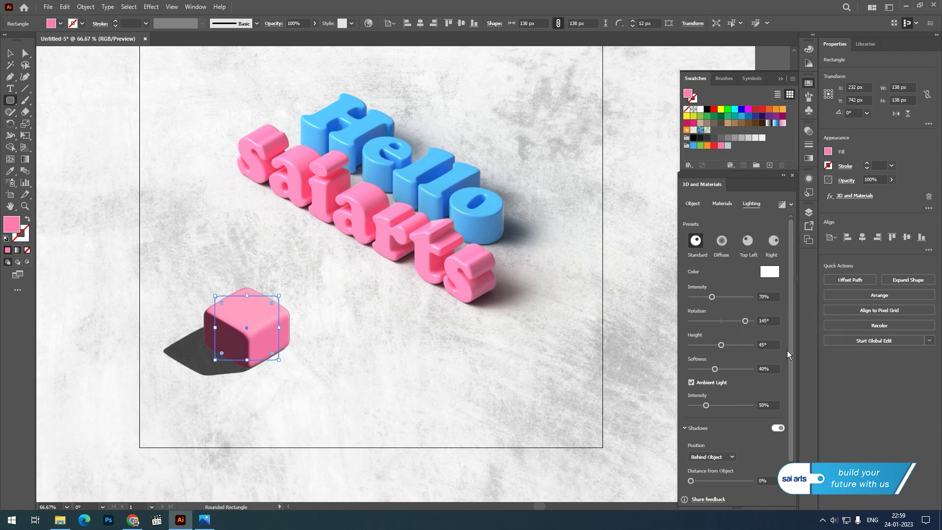
{"action": "left_click", "coordinate": [712, 297]}
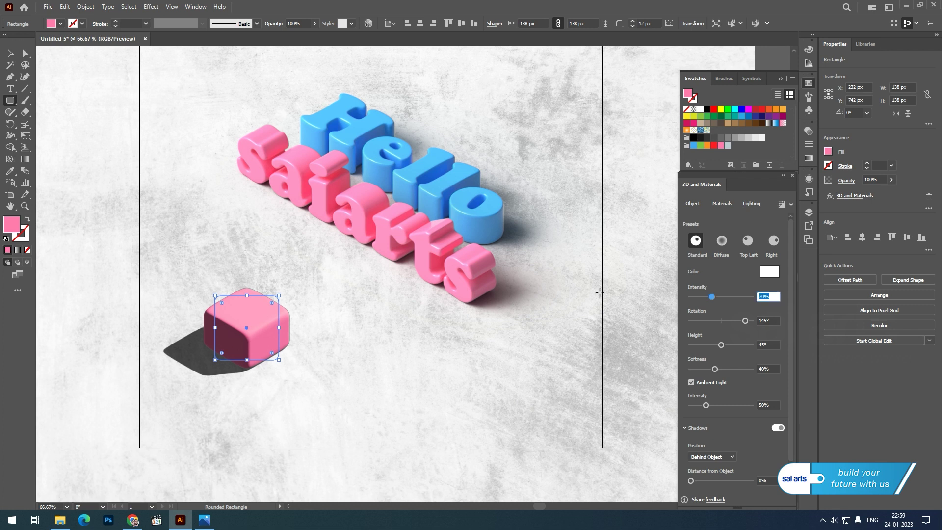
{"action": "type", "text": "130"}
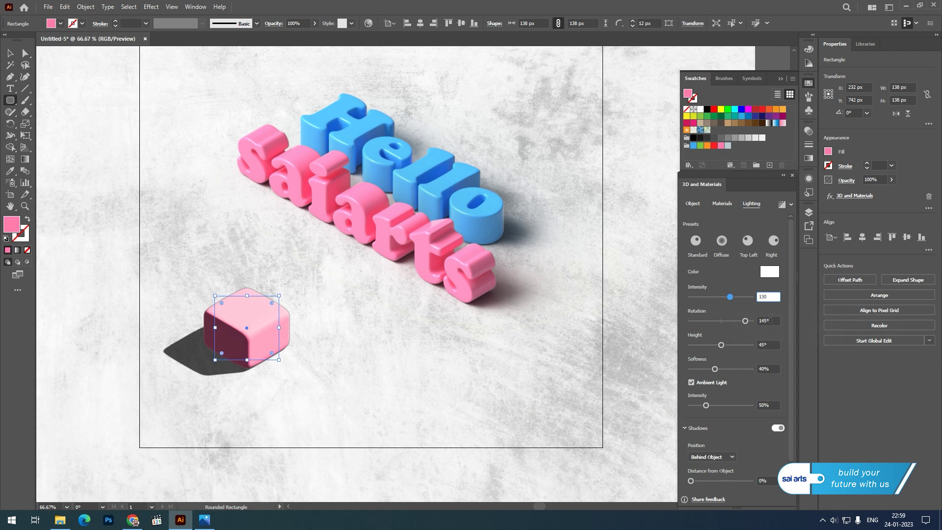
{"action": "left_click", "coordinate": [768, 321]}
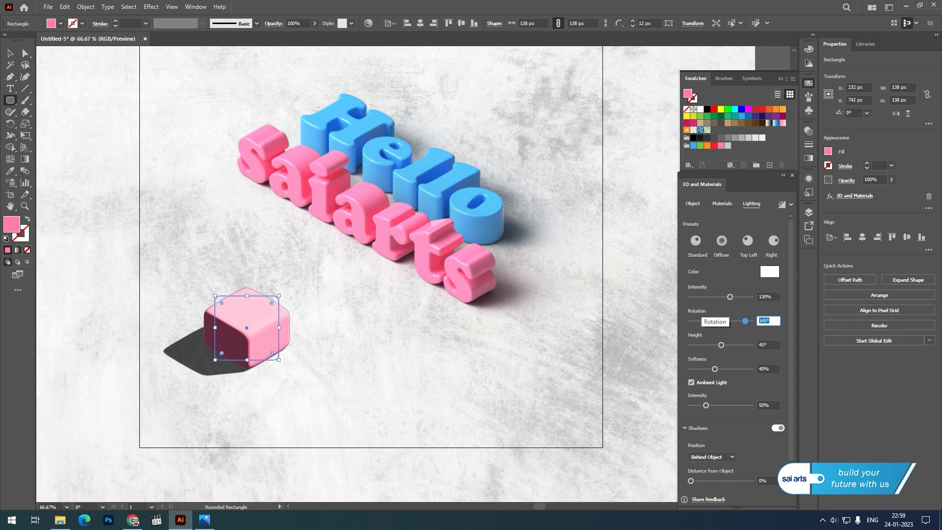
{"action": "type", "text": "-45"}
{"action": "key", "text": "Tab"}
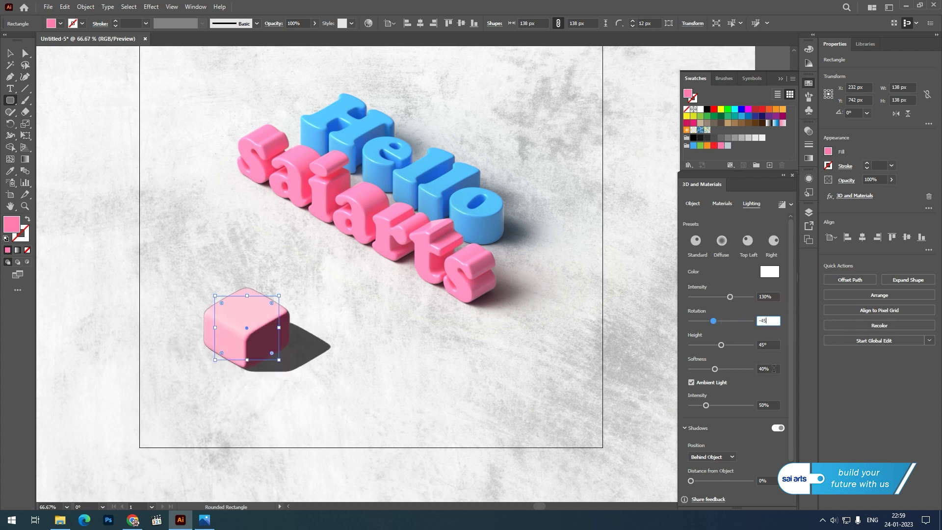
{"action": "type", "text": "85"}
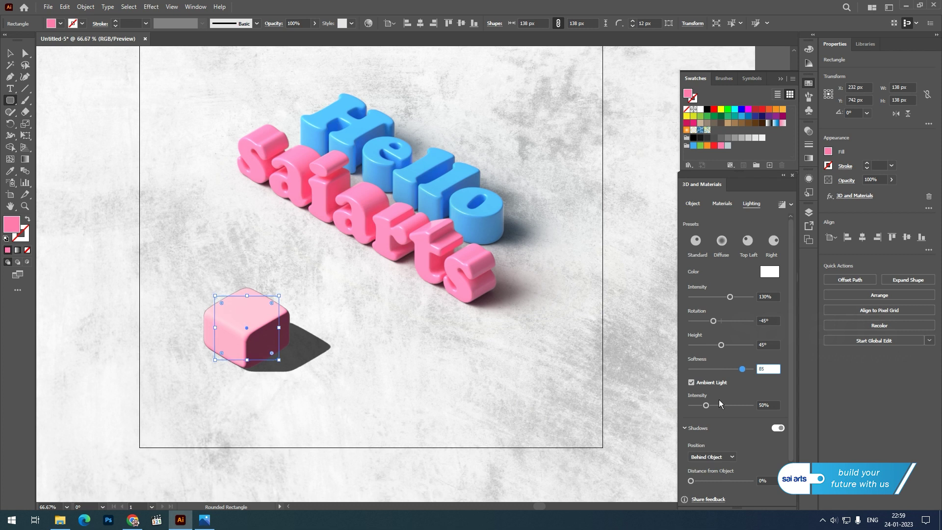
{"action": "left_click", "coordinate": [759, 407]}
{"action": "type", "text": "60"}
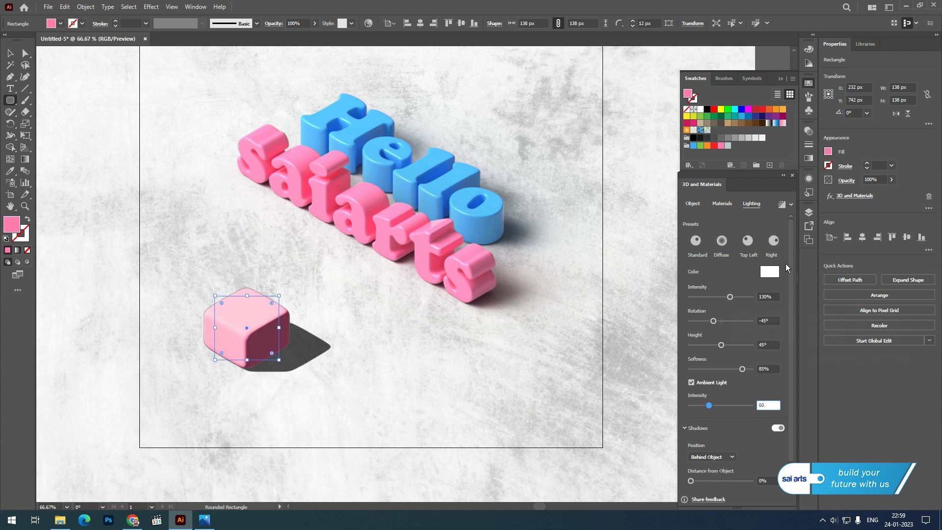
{"action": "left_click", "coordinate": [790, 205]}
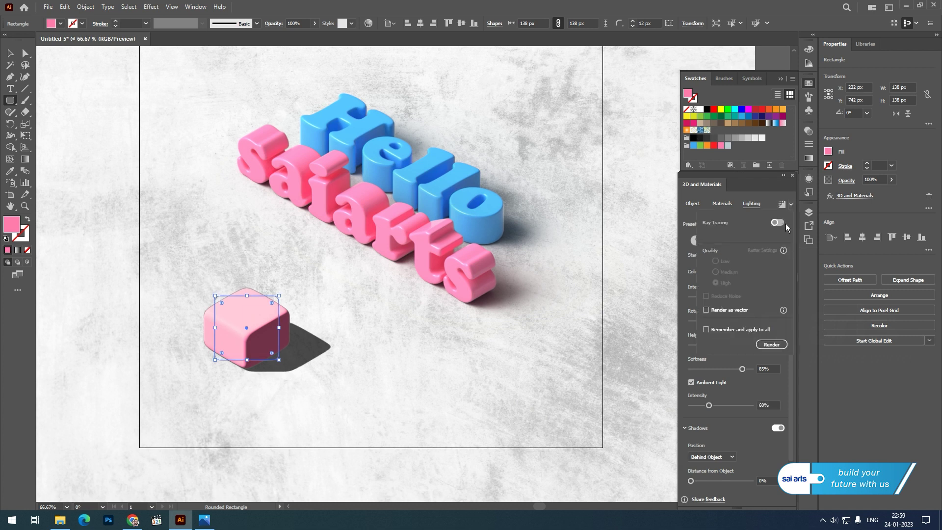
Step: Ray-trace render the cube and cancel the stray Rounded Rectangle dialog
{"action": "left_click", "coordinate": [773, 344]}
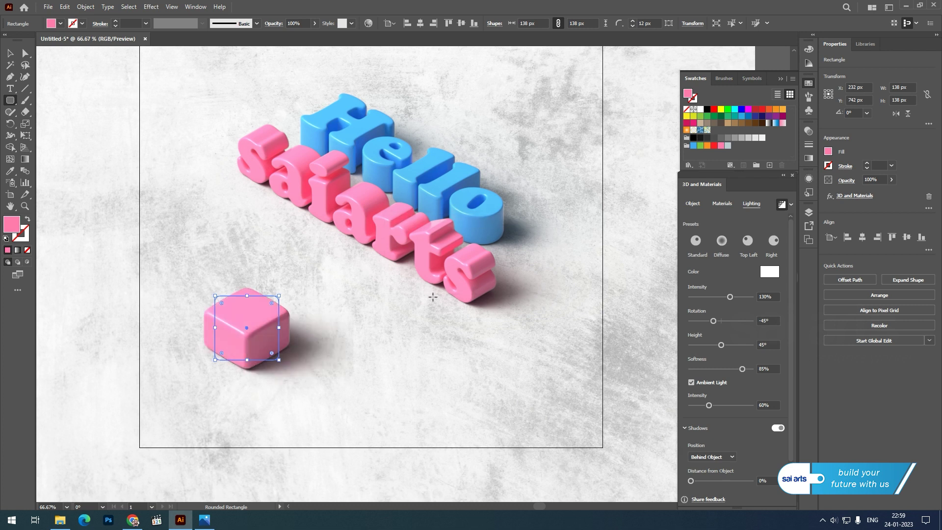
{"action": "left_click", "coordinate": [353, 373]}
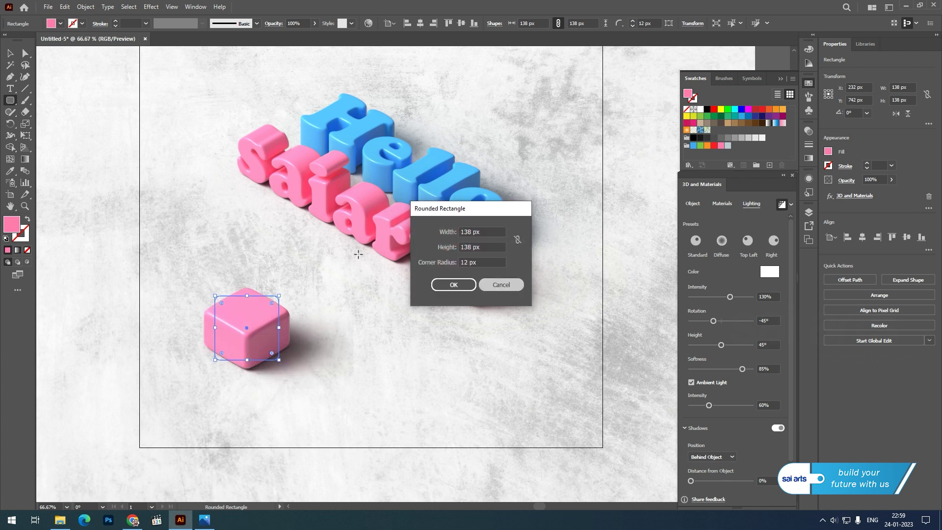
{"action": "left_click", "coordinate": [501, 285]}
{"action": "left_click", "coordinate": [13, 57]}
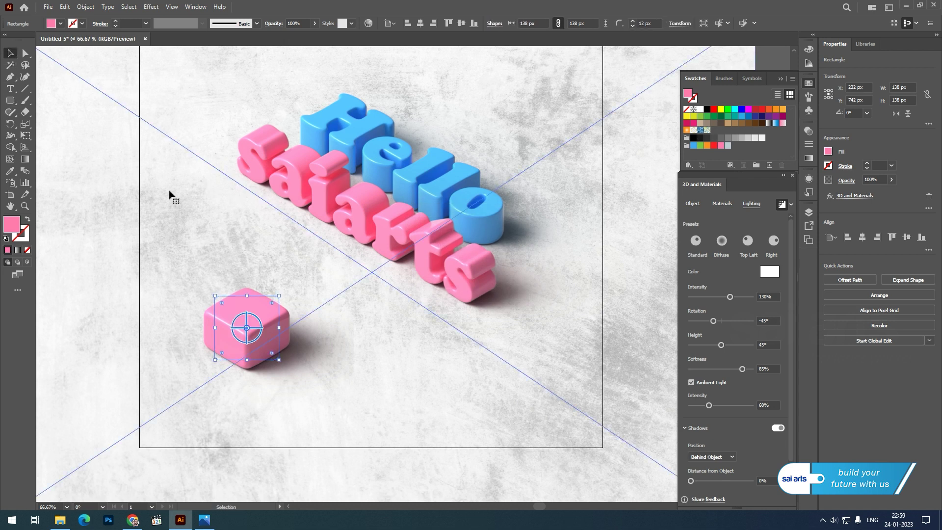
Step: Zoom out to the whole artboard and select the pink cube
{"action": "left_click", "coordinate": [562, 267]}
{"action": "left_click", "coordinate": [521, 255]}
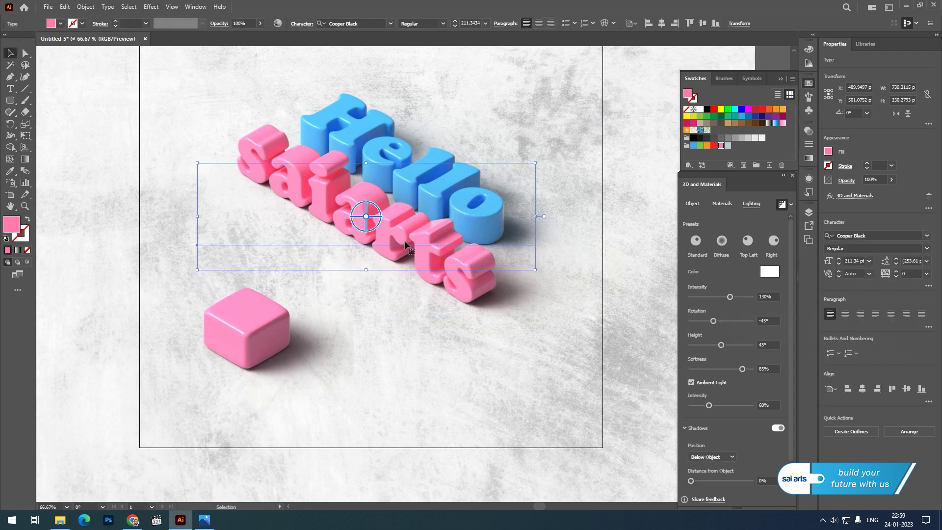
{"action": "key", "text": "ctrl+minus"}
{"action": "left_click", "coordinate": [293, 276]}
{"action": "scroll", "coordinate": [327, 273], "scroll_direction": "up", "scroll_amount": 1}
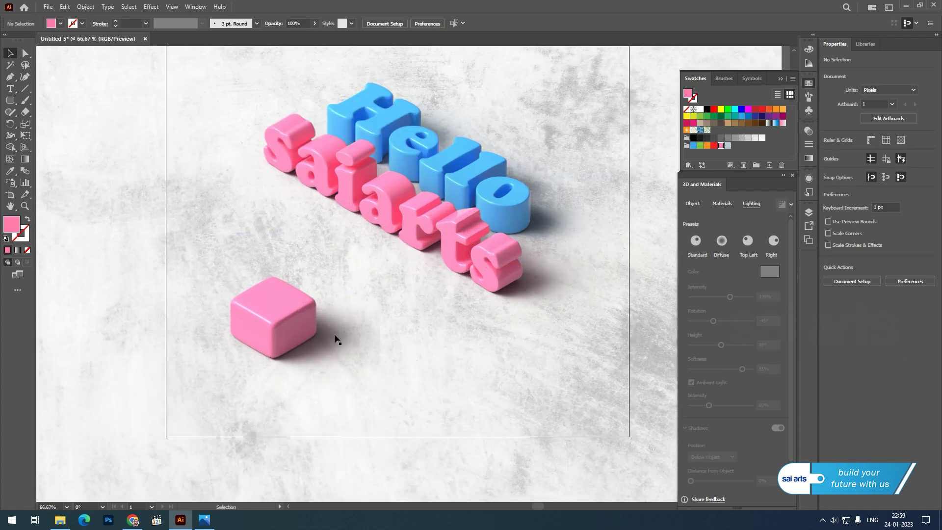
{"action": "left_click", "coordinate": [285, 313]}
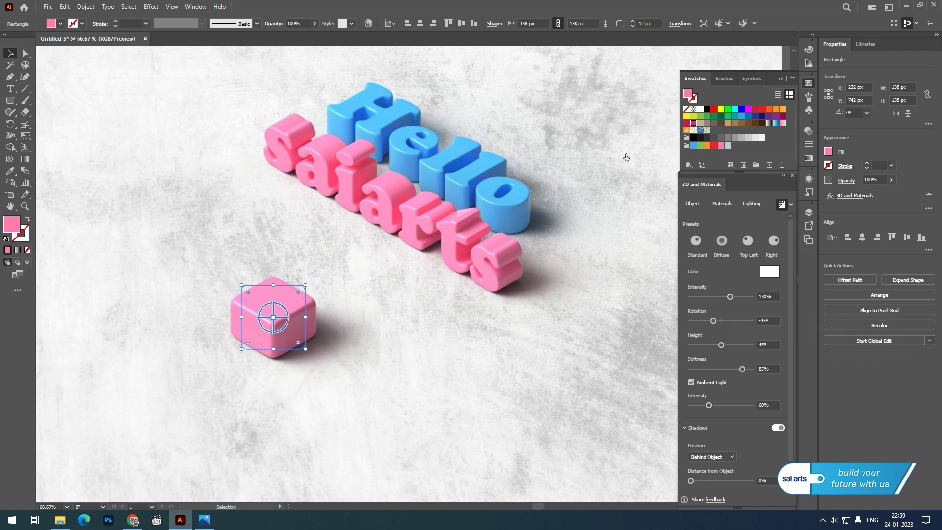
{"action": "scroll", "coordinate": [604, 162], "scroll_direction": "down", "scroll_amount": 1}
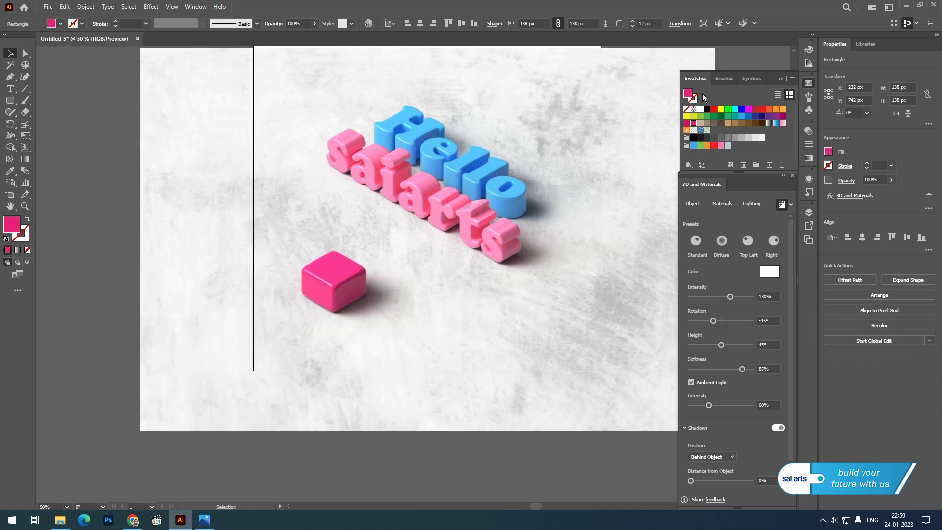
{"action": "key", "text": "ctrl+shift+a"}
{"action": "scroll", "coordinate": [457, 226], "scroll_direction": "up", "scroll_amount": 2}
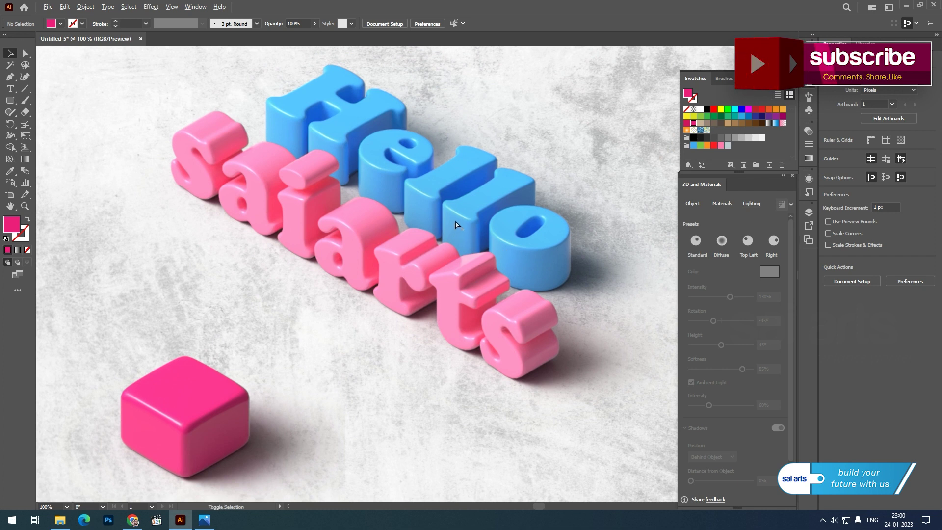
{"action": "scroll", "coordinate": [457, 226], "scroll_direction": "down", "scroll_amount": 1}
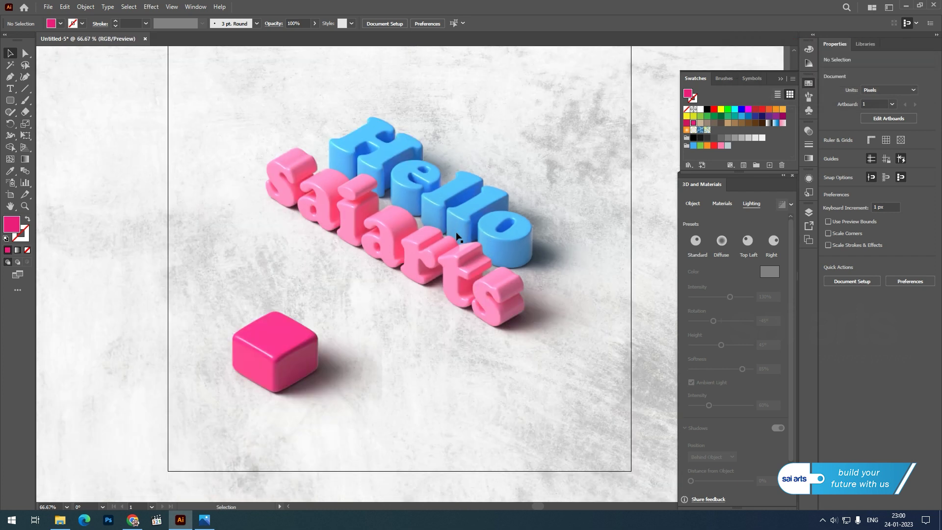